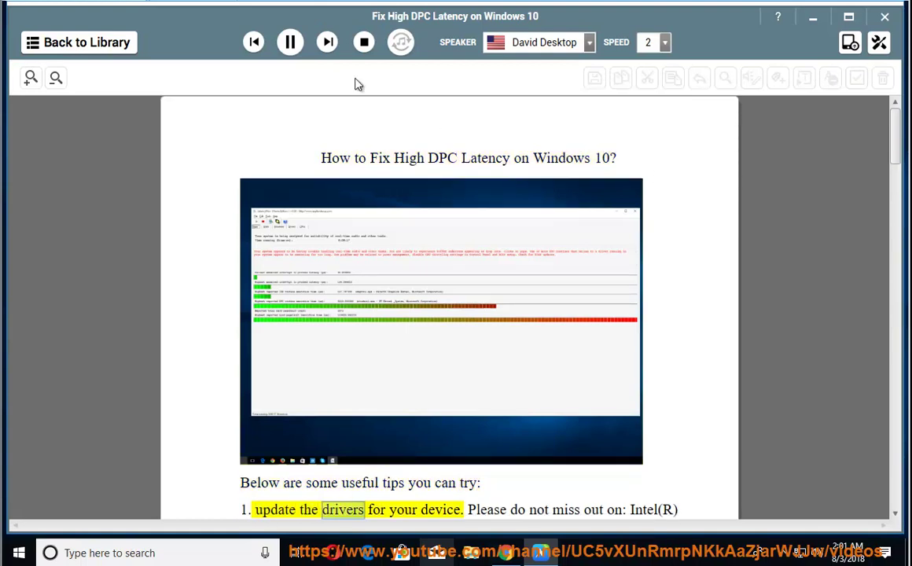
- Read the guide aloud to its first tip and select 'update the drivers for your device'
{"action": "left_click", "coordinate": [289, 46]}
{"action": "scroll", "coordinate": [464, 157], "scroll_direction": "up", "scroll_amount": 1}
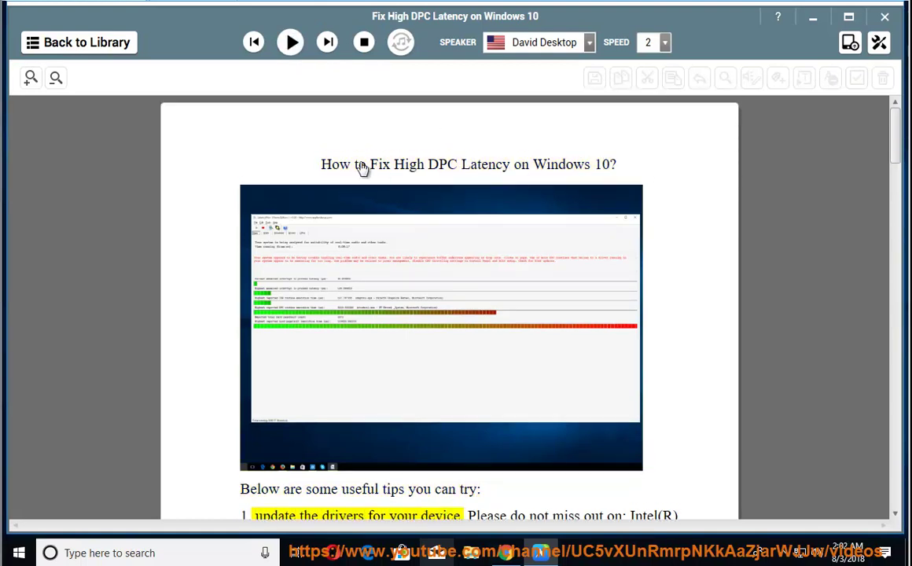
{"action": "left_click", "coordinate": [294, 53]}
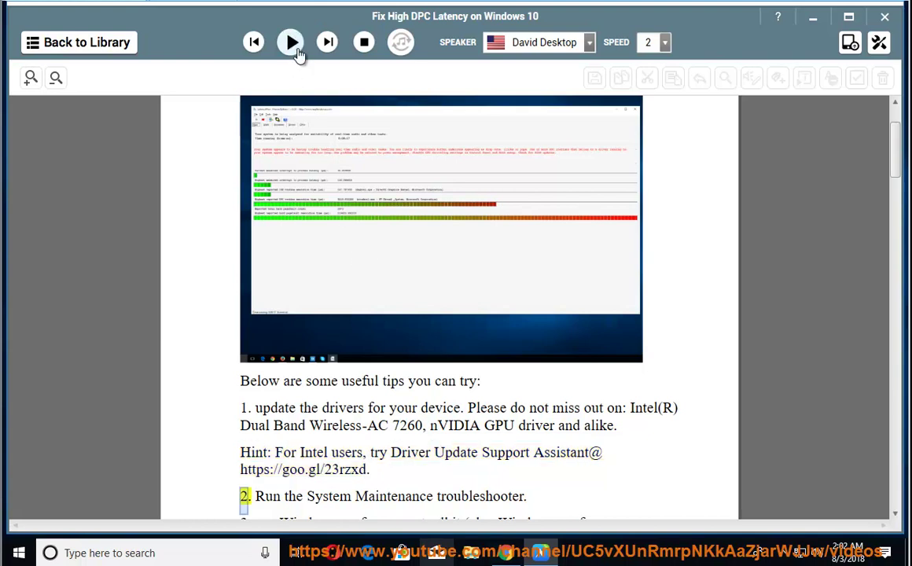
{"action": "left_click_drag", "start_coordinate": [462, 408], "coordinate": [255, 409]}
- Minimize the reader and open Device Manager via This PC's Computer Management
{"action": "left_click", "coordinate": [816, 19]}
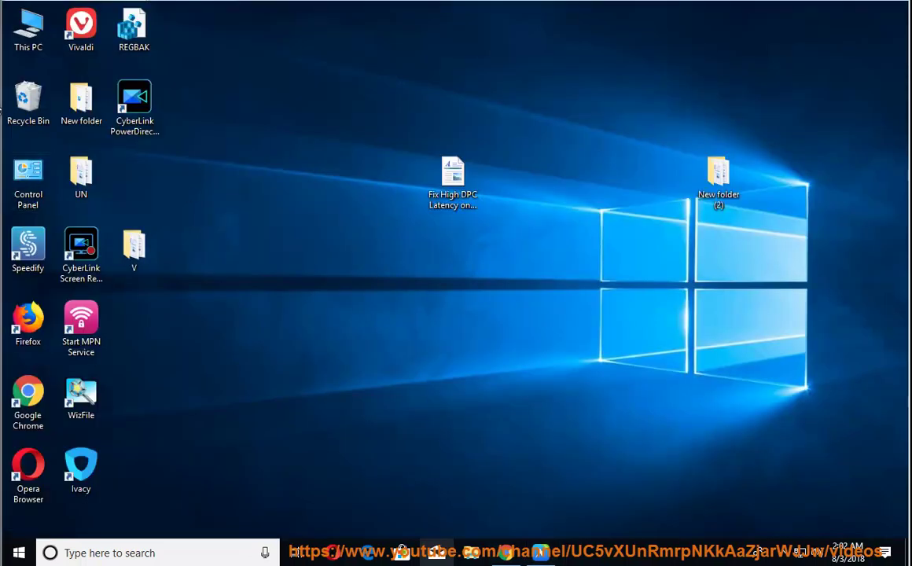
{"action": "right_click", "coordinate": [30, 29]}
{"action": "left_click", "coordinate": [69, 69]}
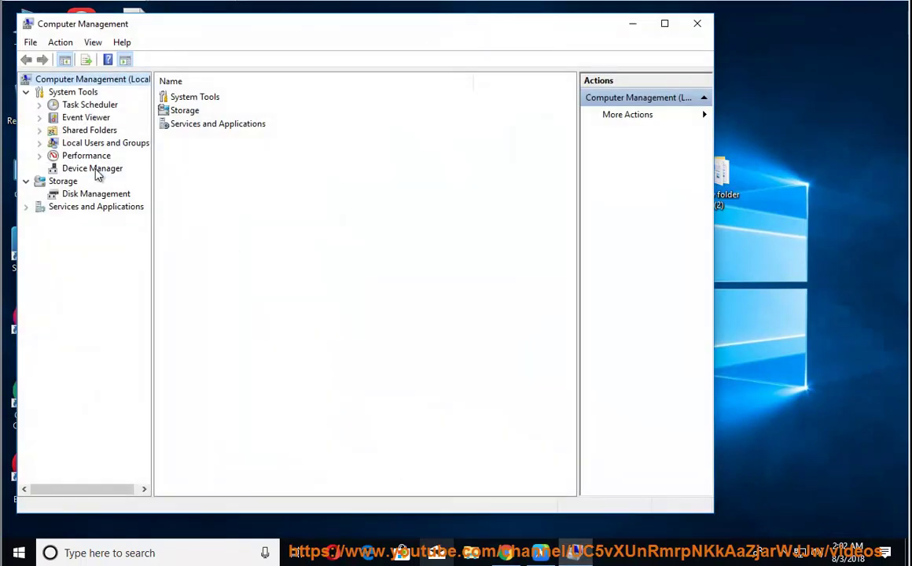
{"action": "left_click", "coordinate": [95, 168]}
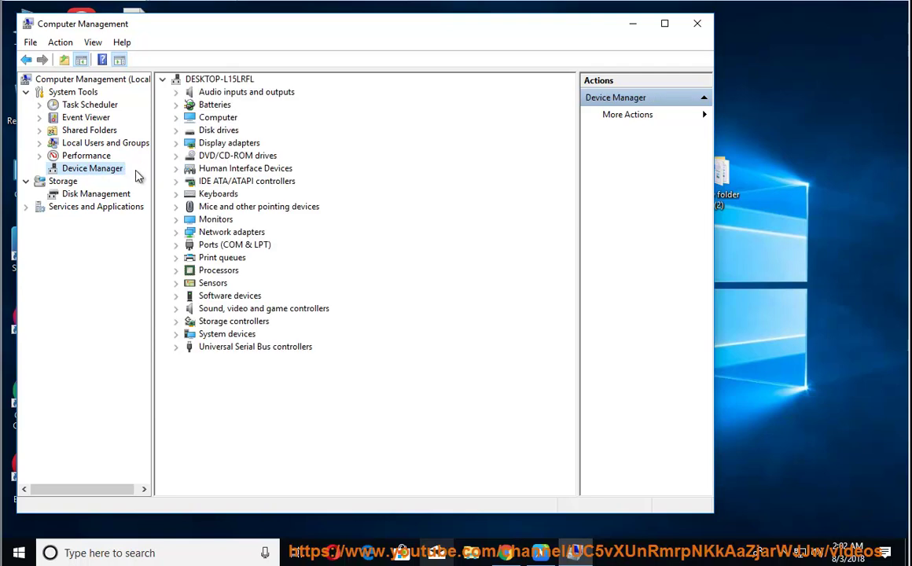
- Expand IDE ATA/ATAPI controllers and Display adapters, and view the VMware SVGA 3D adapter's actions
{"action": "left_click", "coordinate": [225, 182]}
{"action": "right_click", "coordinate": [225, 182]}
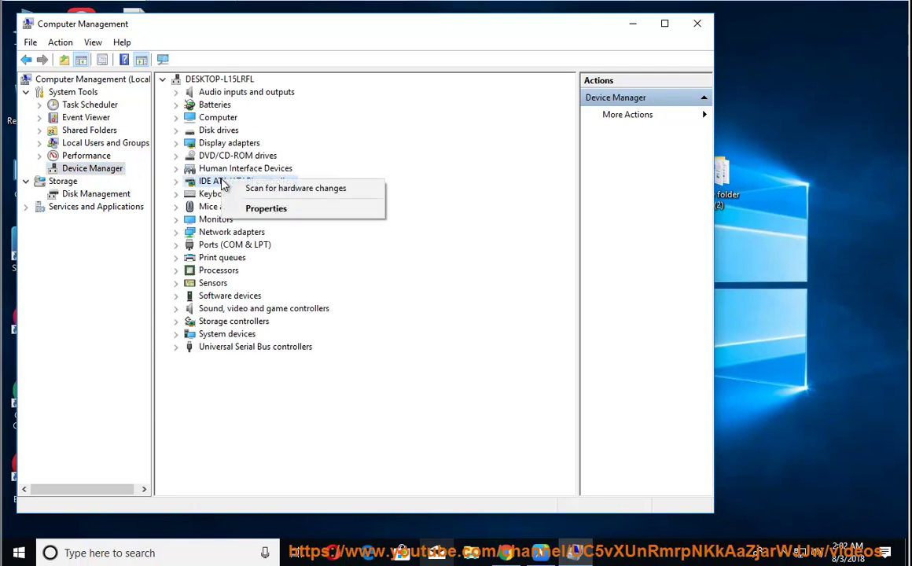
{"action": "left_click", "coordinate": [177, 183]}
{"action": "left_click", "coordinate": [175, 142]}
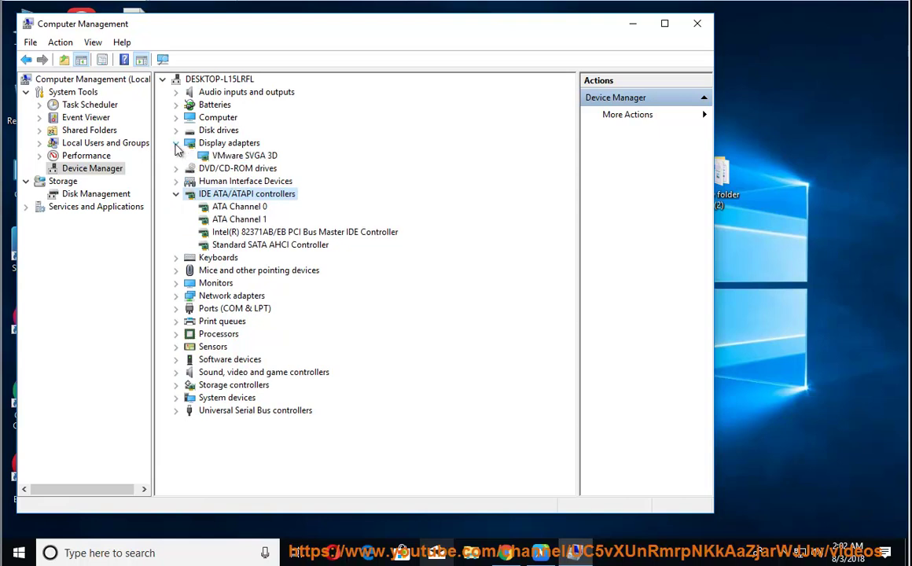
{"action": "left_click", "coordinate": [228, 156]}
{"action": "right_click", "coordinate": [240, 156]}
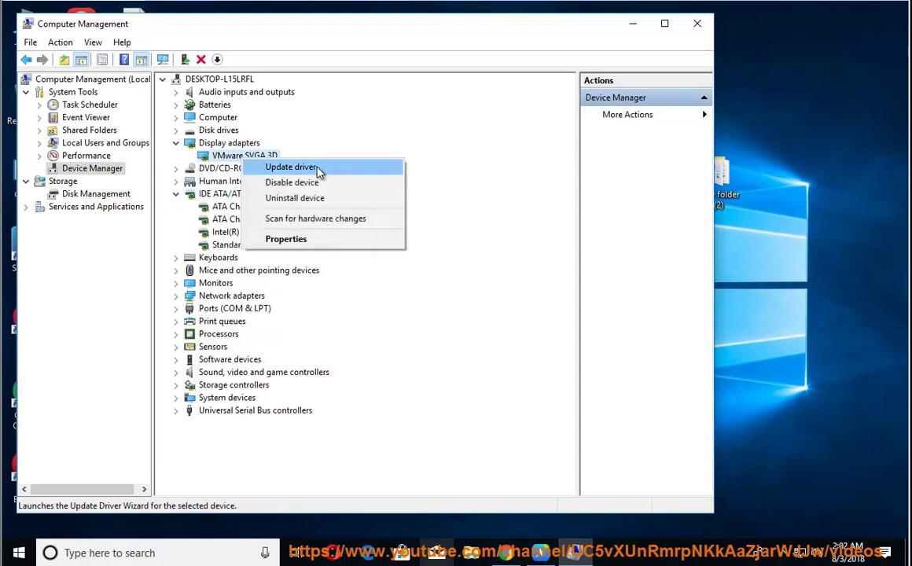
{"action": "left_click", "coordinate": [413, 299]}
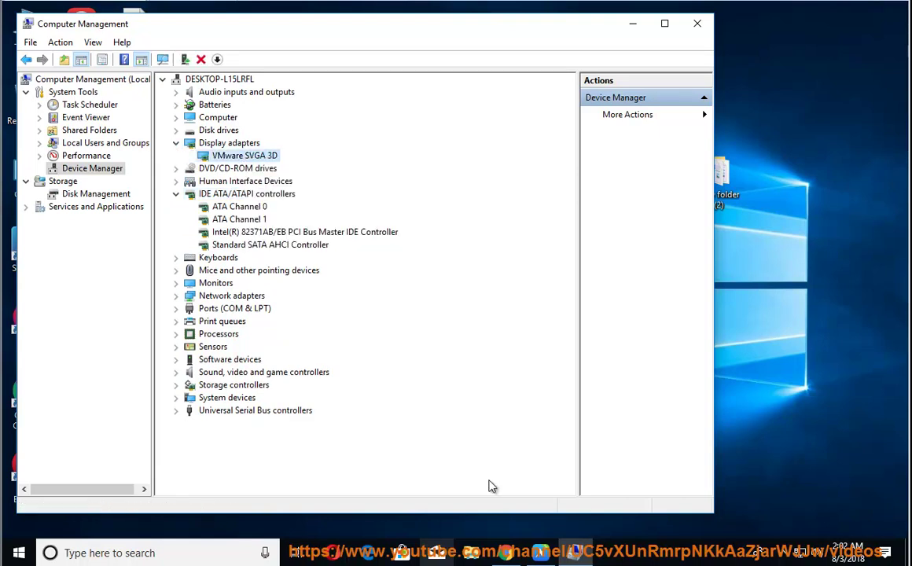
{"action": "left_click", "coordinate": [545, 555]}
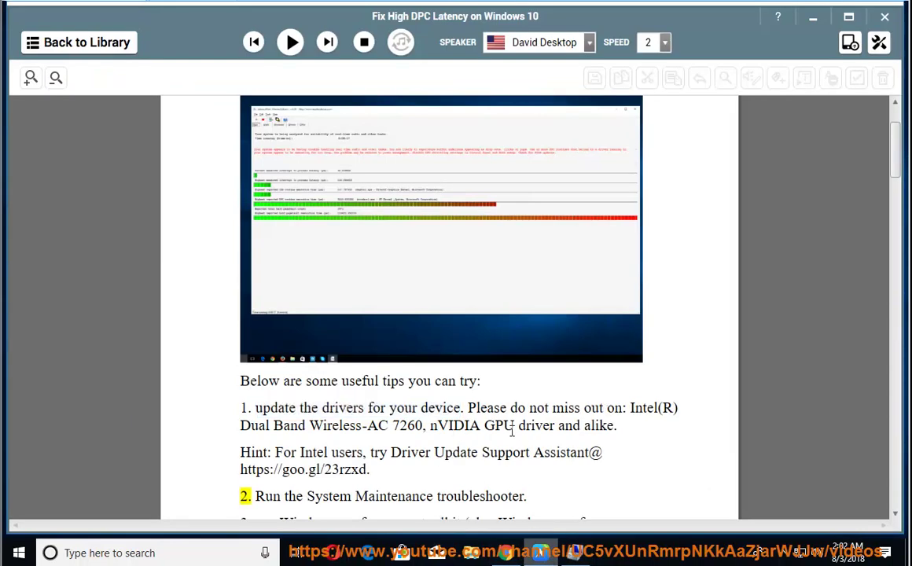
{"action": "mouse_move", "coordinate": [589, 452]}
{"action": "left_mouse_down"}
{"action": "mouse_move", "coordinate": [388, 454]}
{"action": "mouse_move", "coordinate": [248, 469]}
{"action": "left_mouse_up"}
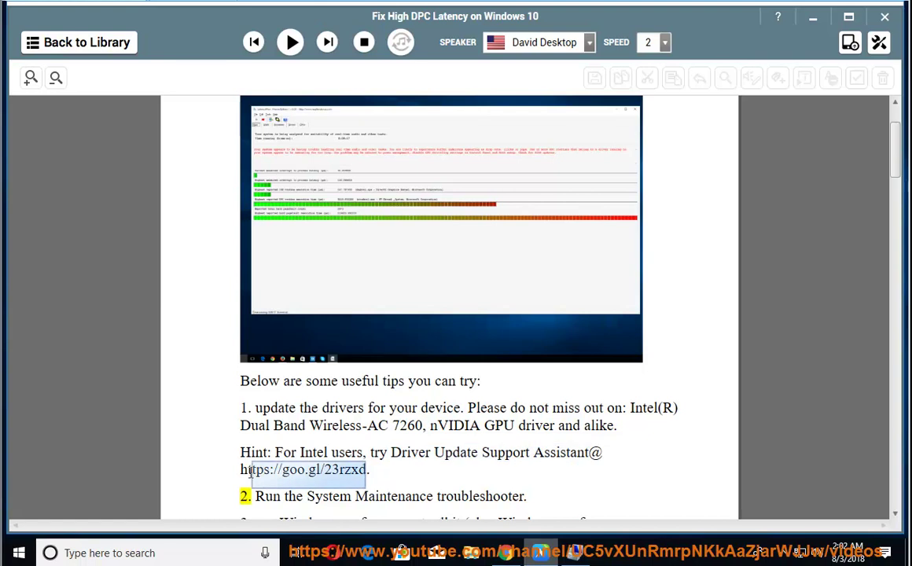
{"action": "right_click", "coordinate": [246, 470]}
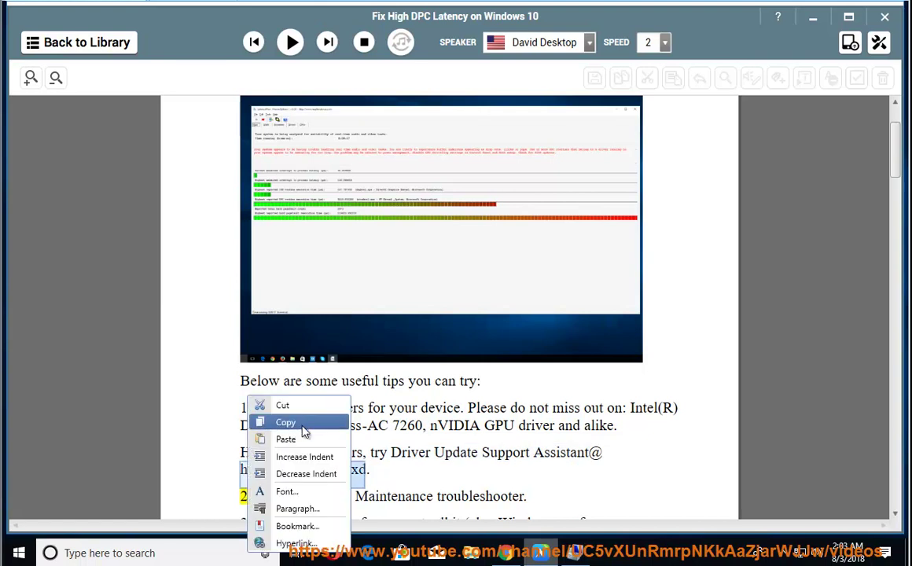
{"action": "left_click", "coordinate": [283, 425]}
- Load the pasted goo.gl link in Chrome and scroll to the Installer.exe download
{"action": "left_click", "coordinate": [506, 554]}
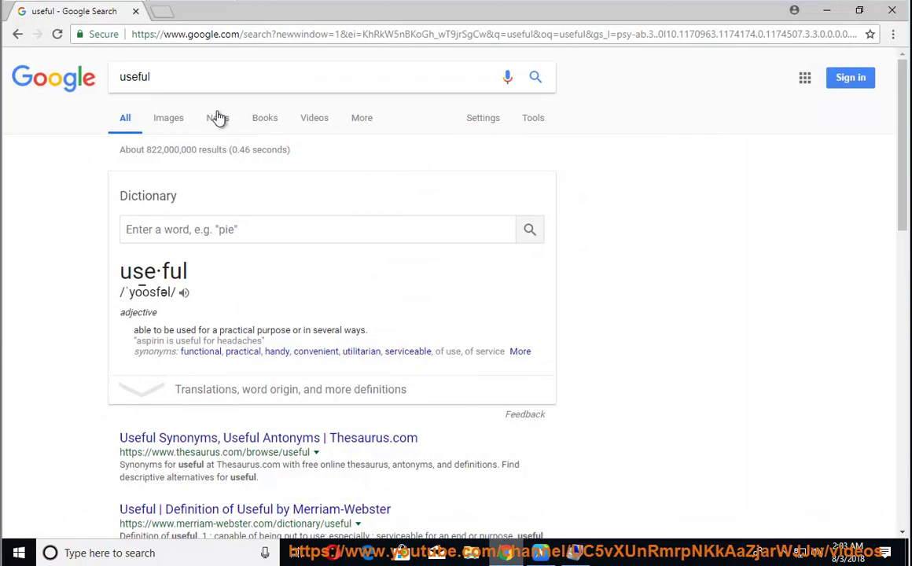
{"action": "right_click", "coordinate": [188, 30]}
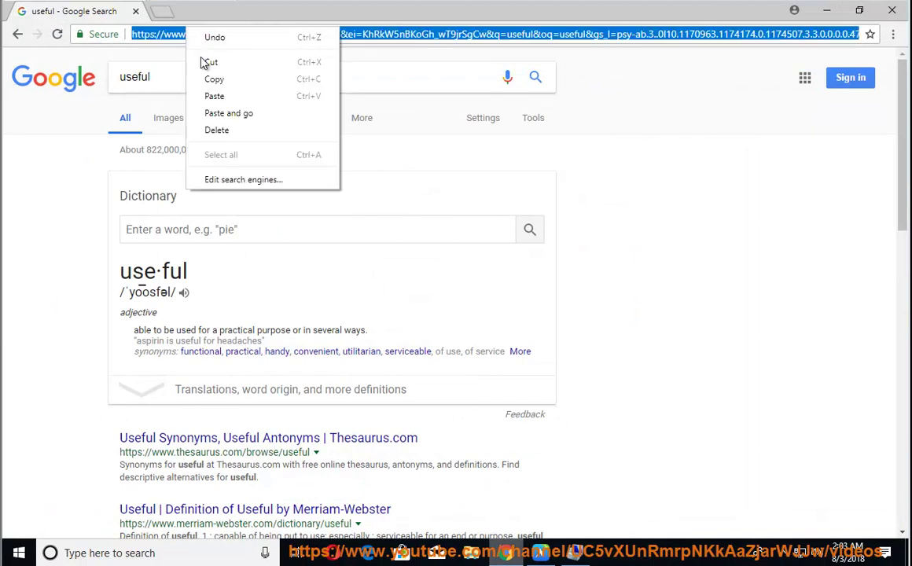
{"action": "left_click", "coordinate": [230, 96]}
{"action": "key", "text": "Return"}
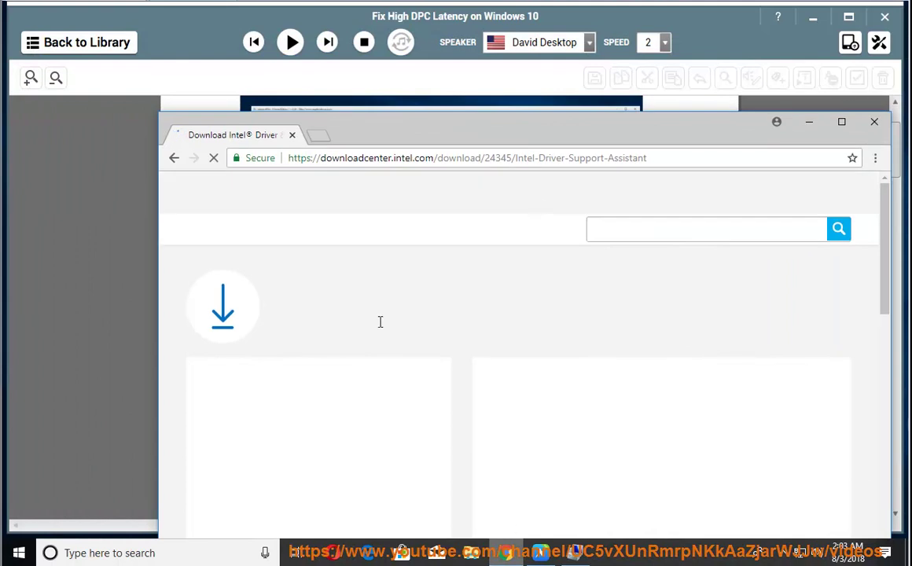
{"action": "left_click_drag", "start_coordinate": [584, 299], "coordinate": [273, 299]}
{"action": "scroll", "coordinate": [628, 349], "scroll_direction": "down", "scroll_amount": 3}
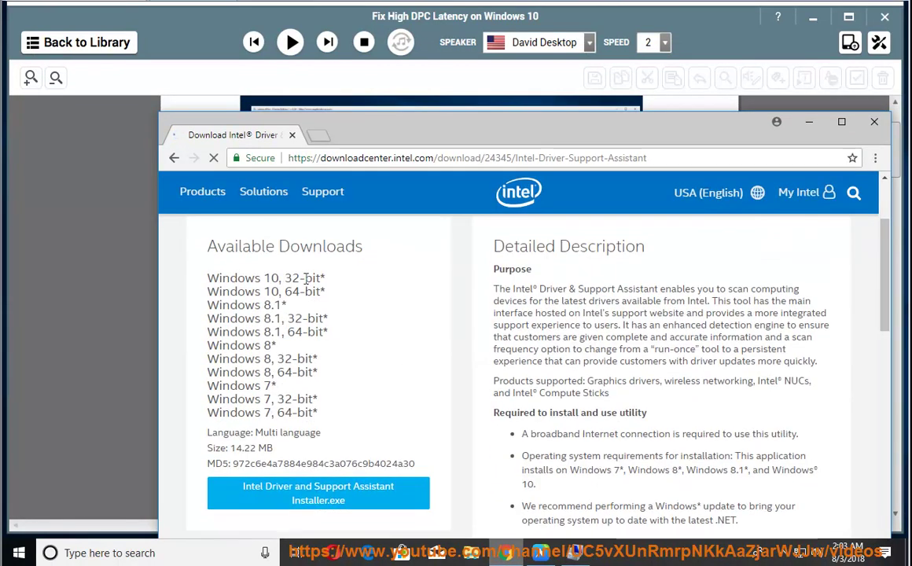
- Read tips 2 and 3 aloud, on System Maintenance troubleshooter and performance toolkit, then pause
{"action": "left_click", "coordinate": [809, 121]}
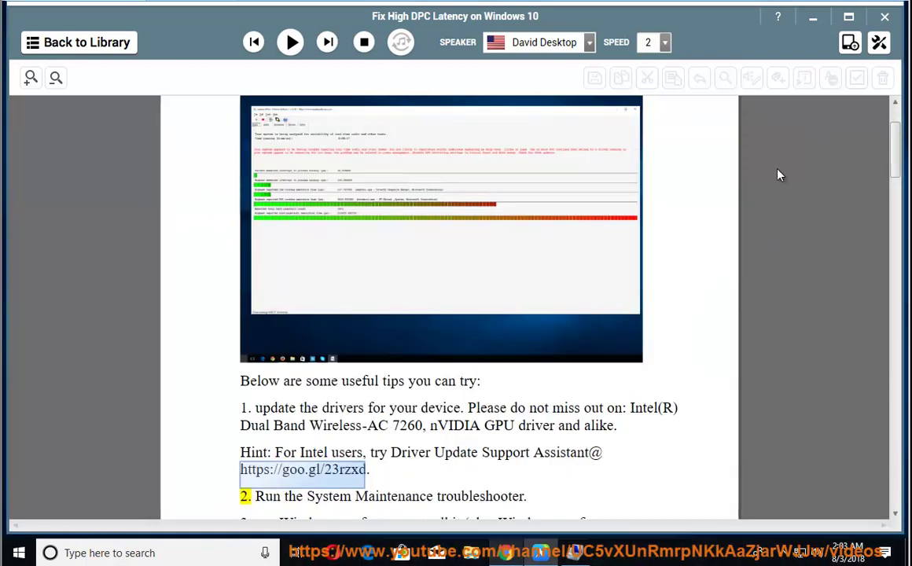
{"action": "left_click", "coordinate": [530, 464]}
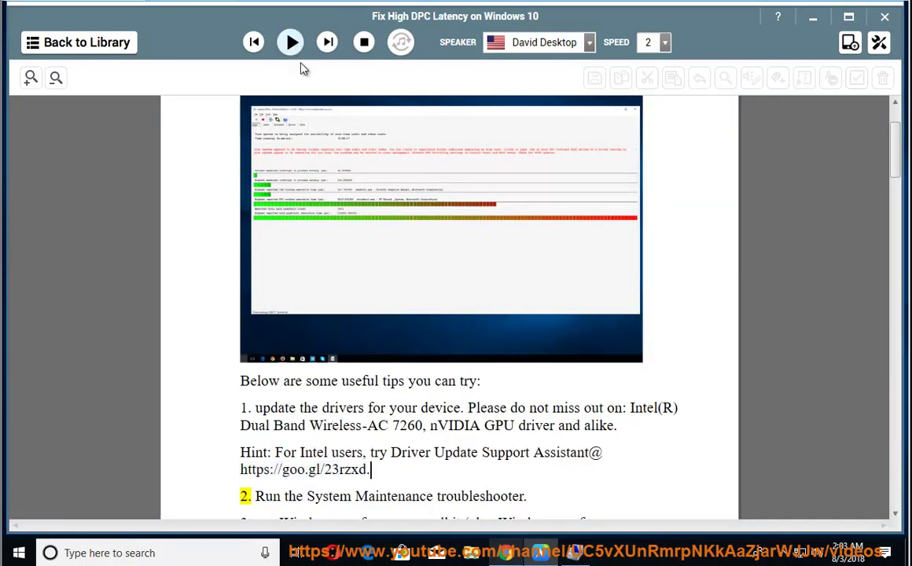
{"action": "left_click", "coordinate": [290, 41]}
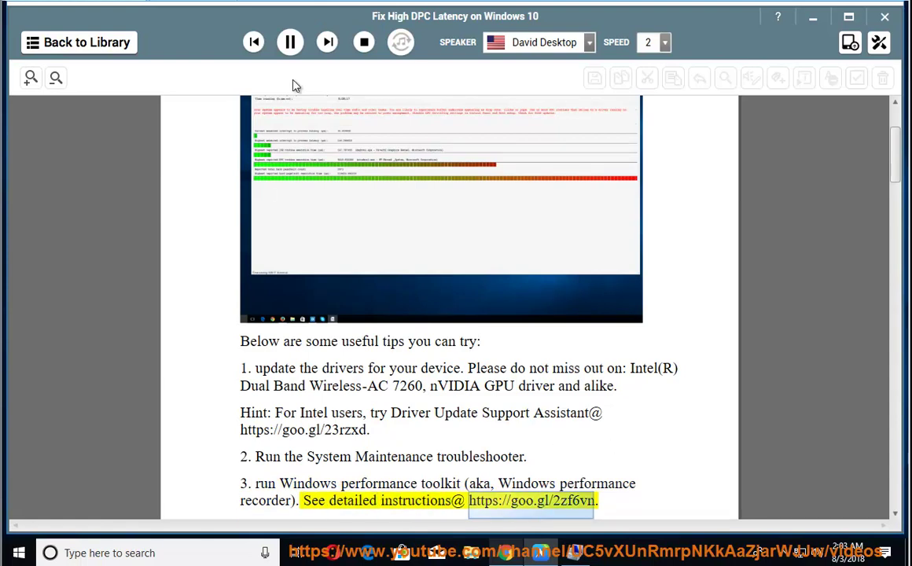
{"action": "left_click", "coordinate": [291, 43]}
{"action": "left_click", "coordinate": [393, 456]}
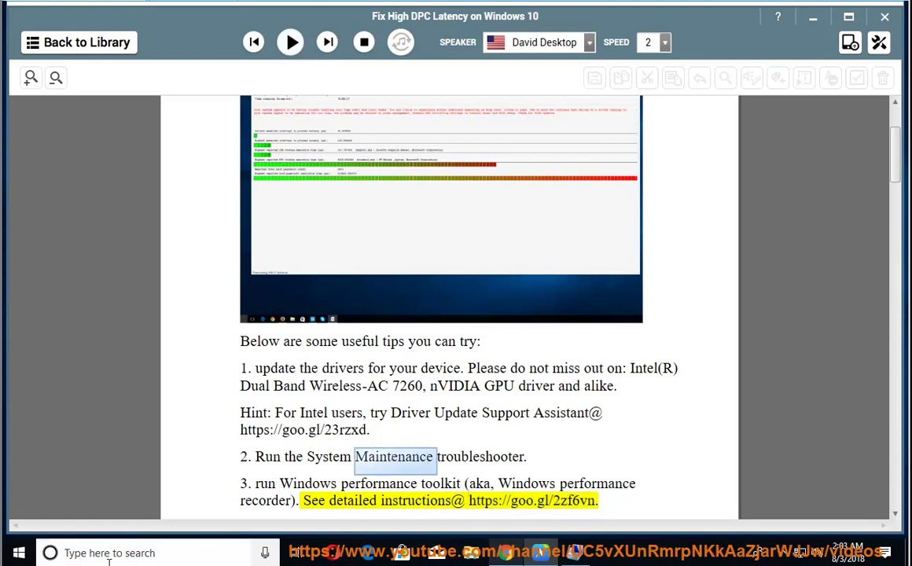
{"action": "left_click", "coordinate": [19, 553]}
- Open the Troubleshoot page in Windows Settings and scroll through the troubleshooter list
{"action": "key", "text": "super+i"}
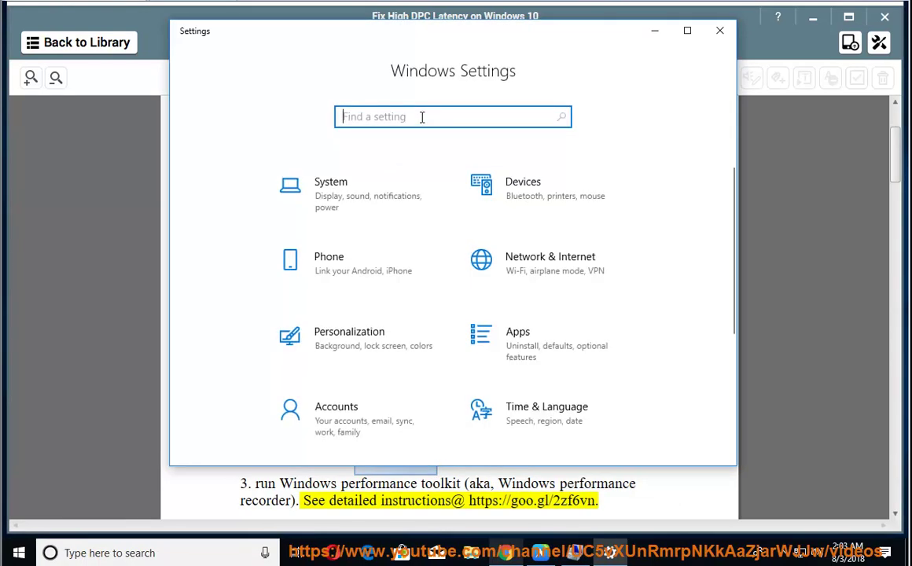
{"action": "type", "text": "TR"}
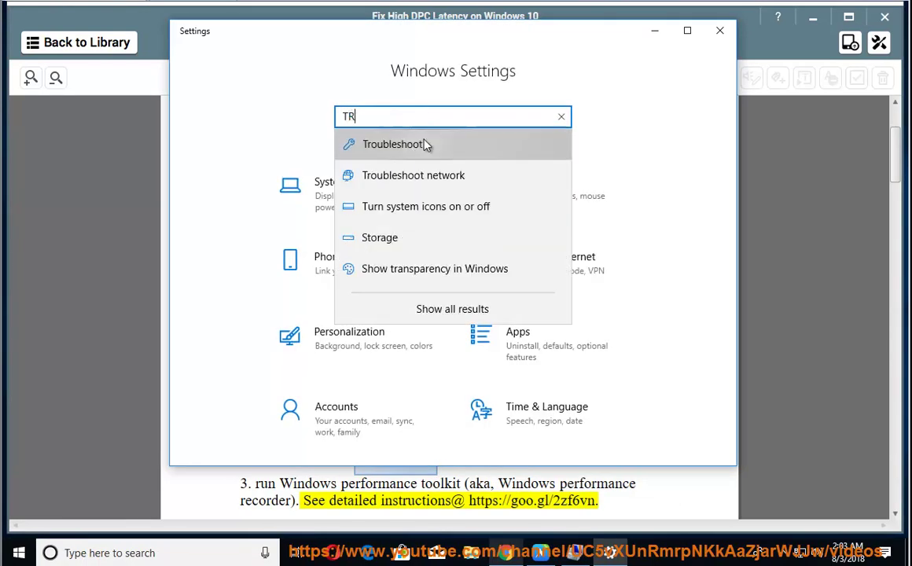
{"action": "left_click", "coordinate": [425, 145]}
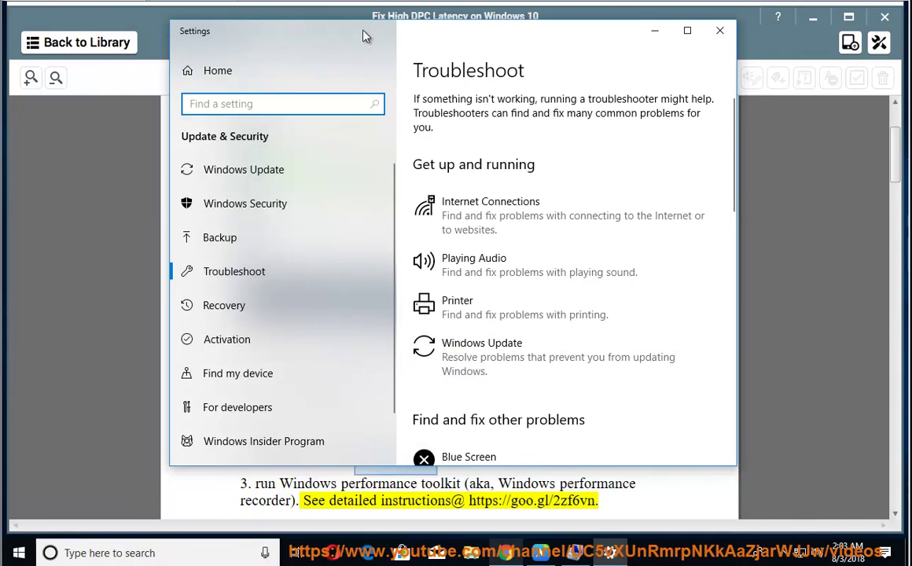
{"action": "scroll", "coordinate": [547, 359], "scroll_direction": "down", "scroll_amount": 3}
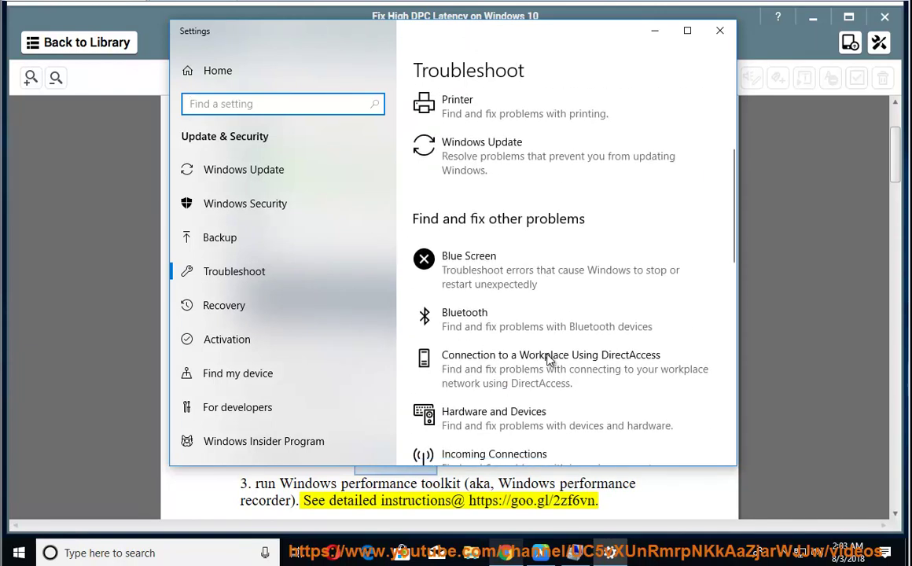
{"action": "scroll", "coordinate": [548, 358], "scroll_direction": "down", "scroll_amount": 2}
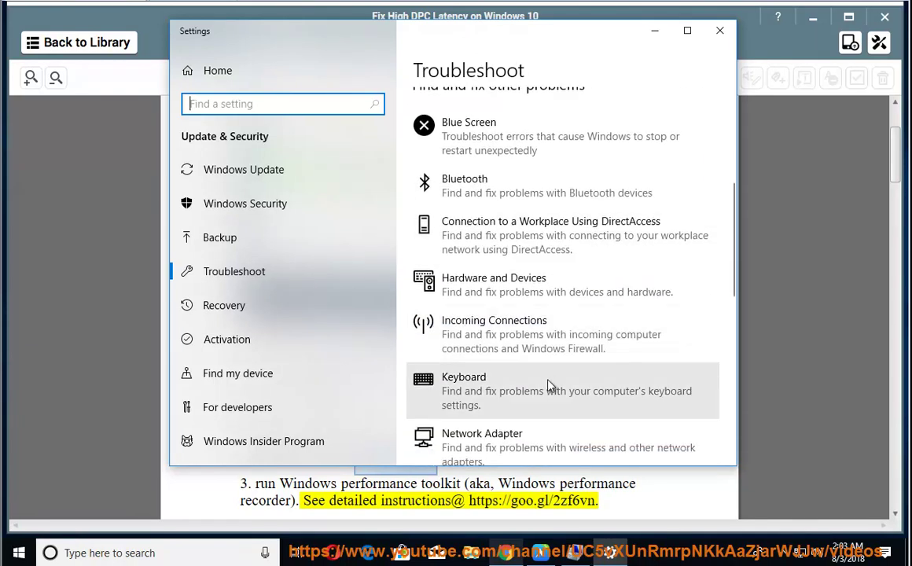
{"action": "scroll", "coordinate": [548, 387], "scroll_direction": "down", "scroll_amount": 2}
{"action": "scroll", "coordinate": [549, 387], "scroll_direction": "down", "scroll_amount": 2}
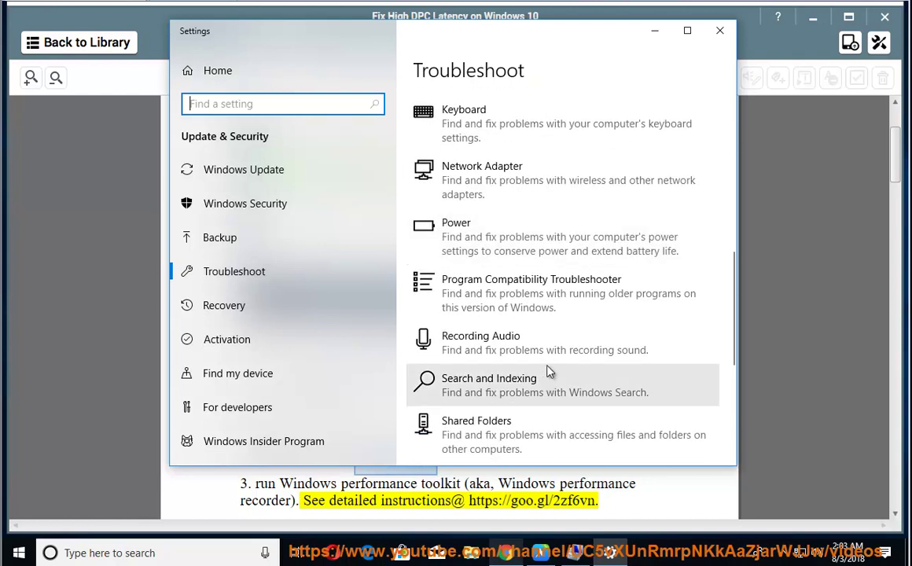
{"action": "scroll", "coordinate": [555, 386], "scroll_direction": "down", "scroll_amount": 2}
{"action": "scroll", "coordinate": [554, 387], "scroll_direction": "down", "scroll_amount": 1}
{"action": "scroll", "coordinate": [557, 387], "scroll_direction": "down", "scroll_amount": 2}
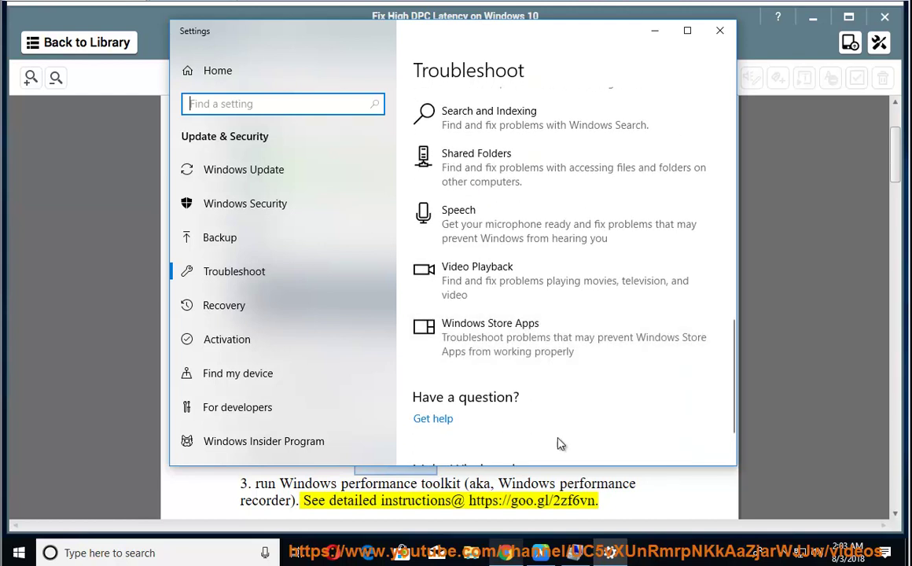
- Select 'System Maintenance' in the guide, then scroll the Troubleshoot page back up
{"action": "left_click", "coordinate": [567, 500]}
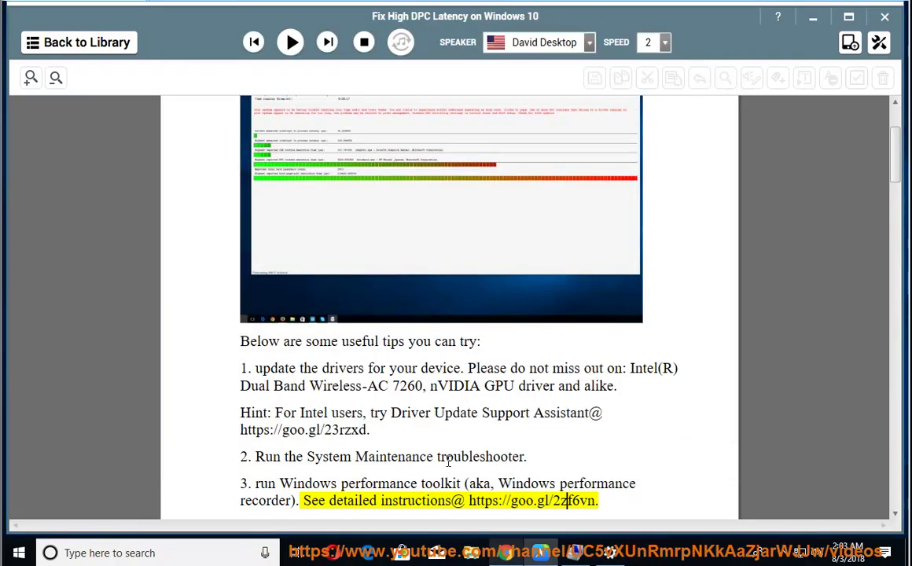
{"action": "left_click_drag", "start_coordinate": [447, 461], "coordinate": [306, 459]}
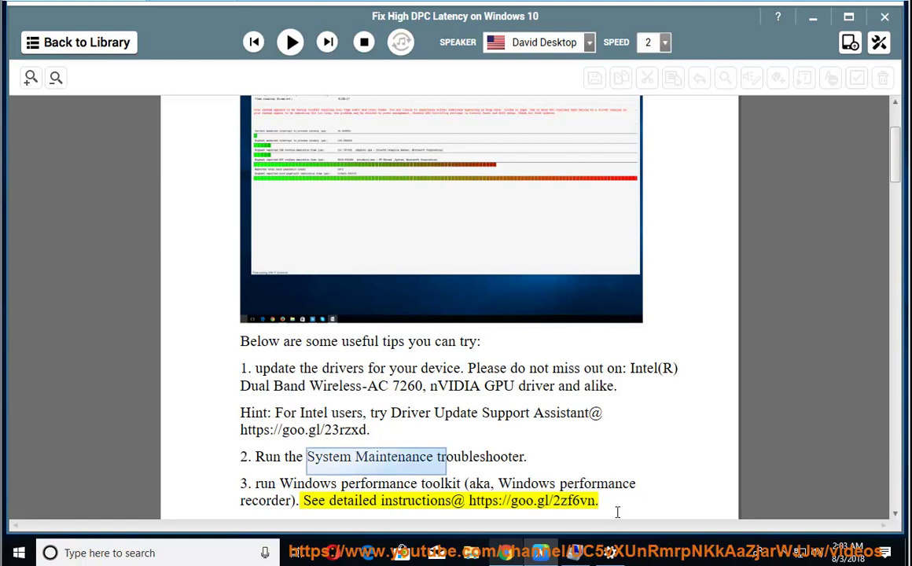
{"action": "left_click", "coordinate": [610, 552]}
{"action": "scroll", "coordinate": [594, 295], "scroll_direction": "up", "scroll_amount": 3}
{"action": "scroll", "coordinate": [582, 328], "scroll_direction": "up", "scroll_amount": 2}
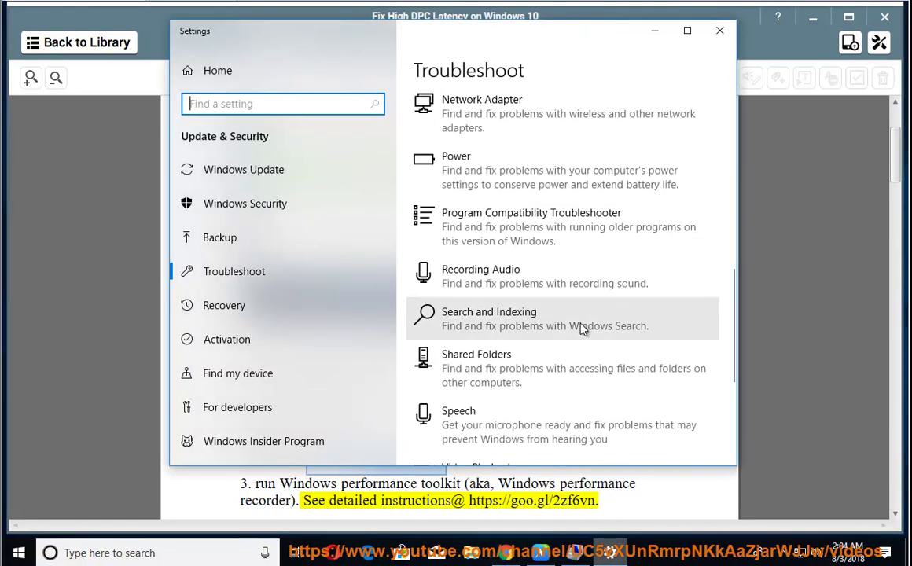
{"action": "scroll", "coordinate": [583, 328], "scroll_direction": "up", "scroll_amount": 2}
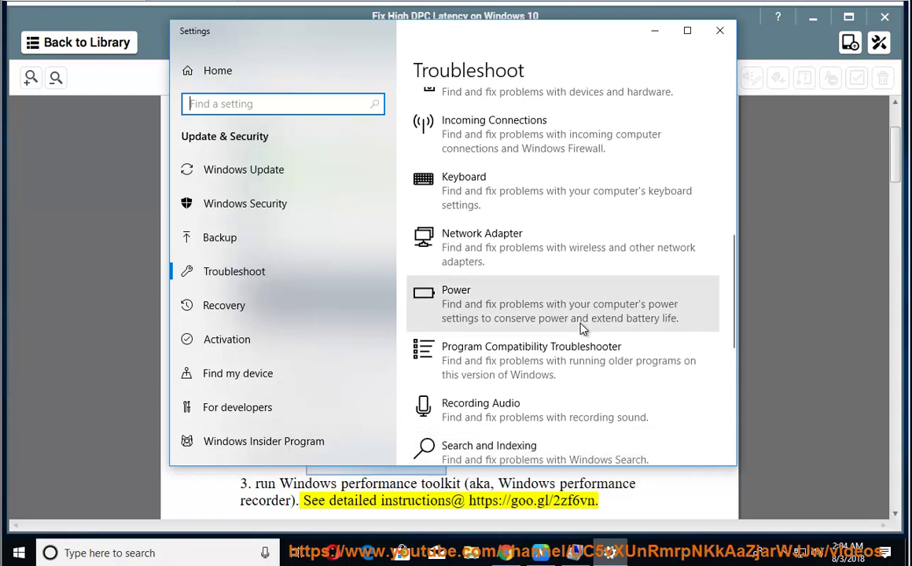
{"action": "scroll", "coordinate": [582, 328], "scroll_direction": "up", "scroll_amount": 1}
{"action": "scroll", "coordinate": [583, 328], "scroll_direction": "up", "scroll_amount": 1}
{"action": "scroll", "coordinate": [582, 327], "scroll_direction": "up", "scroll_amount": 2}
{"action": "scroll", "coordinate": [583, 328], "scroll_direction": "up", "scroll_amount": 3}
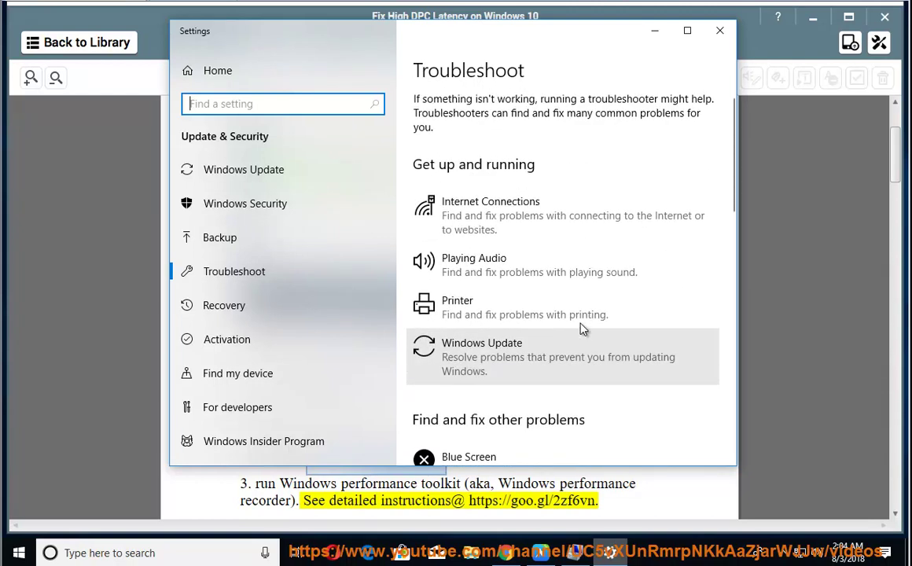
- Search Windows for 'CON' and open Control Panel
{"action": "key", "text": "super+s"}
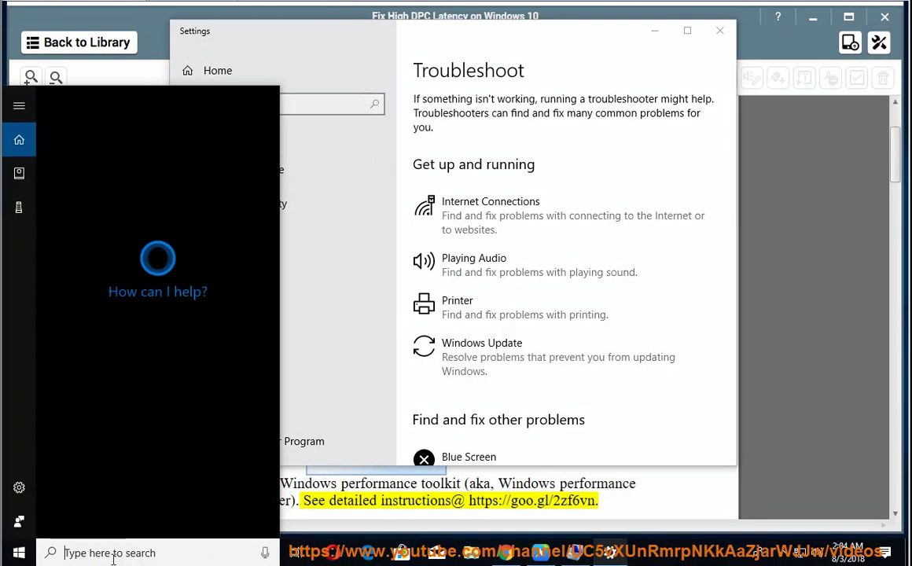
{"action": "type", "text": "CON"}
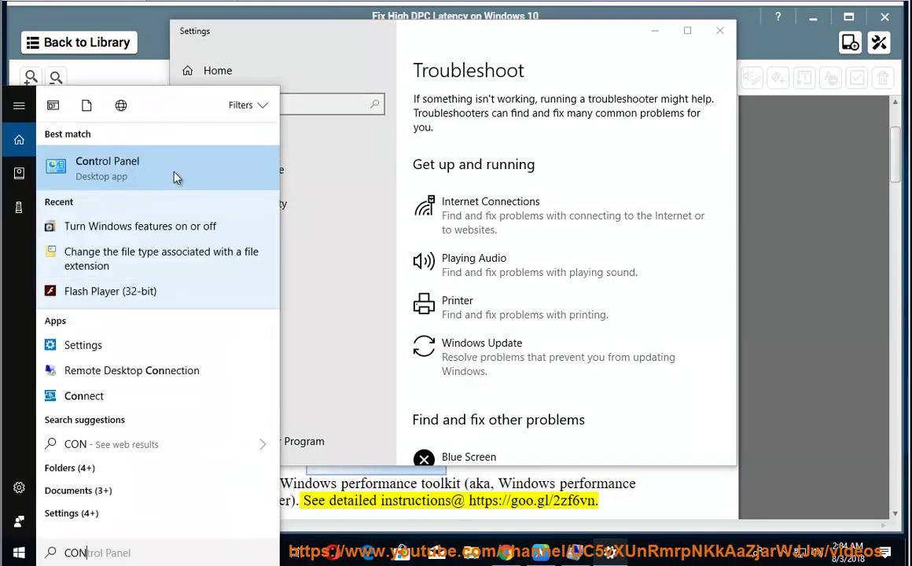
{"action": "left_click", "coordinate": [176, 178]}
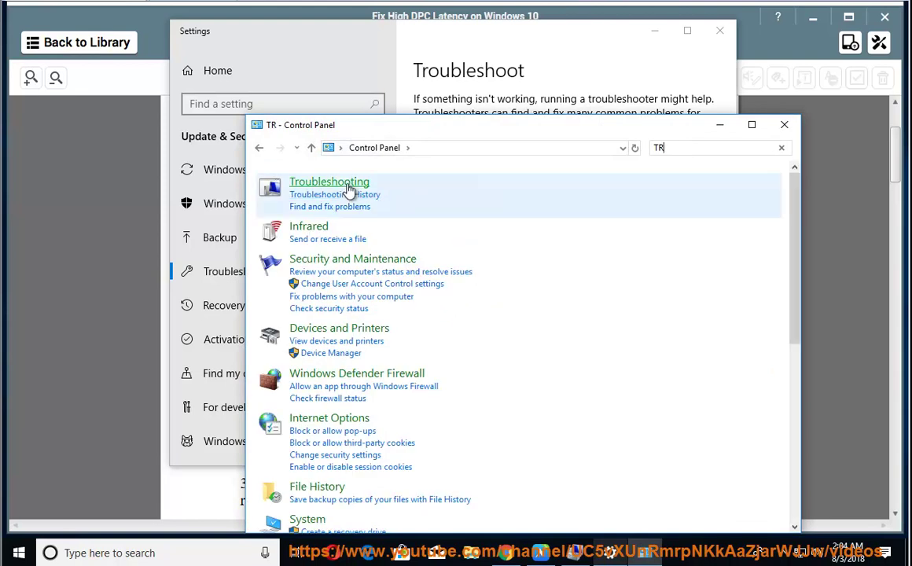
- Open Troubleshooting, view all troubleshooters, and launch System Maintenance
{"action": "left_click", "coordinate": [418, 195]}
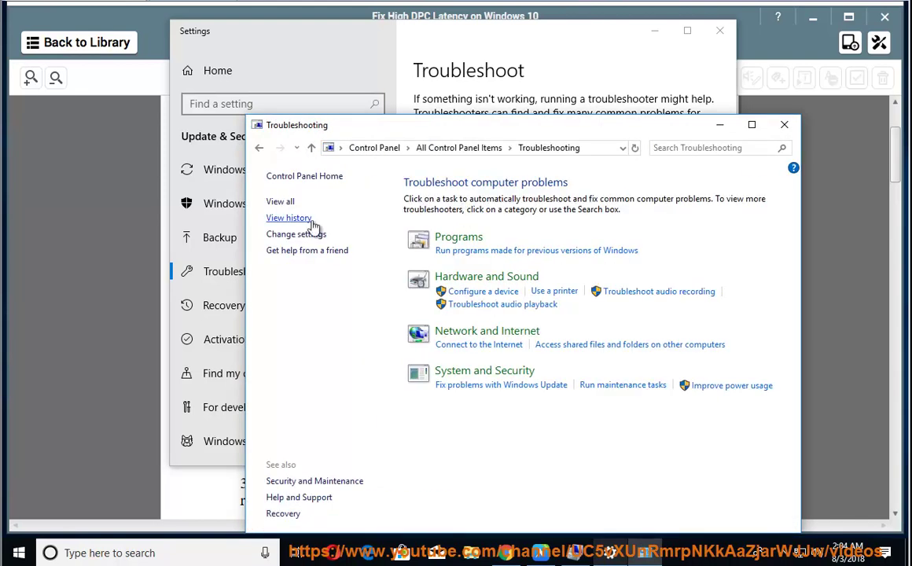
{"action": "left_click", "coordinate": [280, 202]}
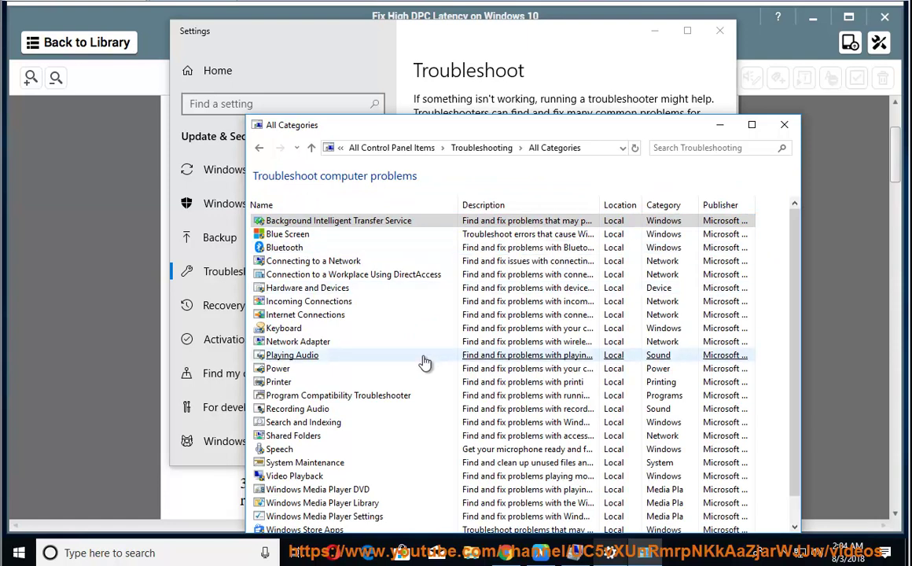
{"action": "scroll", "coordinate": [421, 391], "scroll_direction": "down", "scroll_amount": 1}
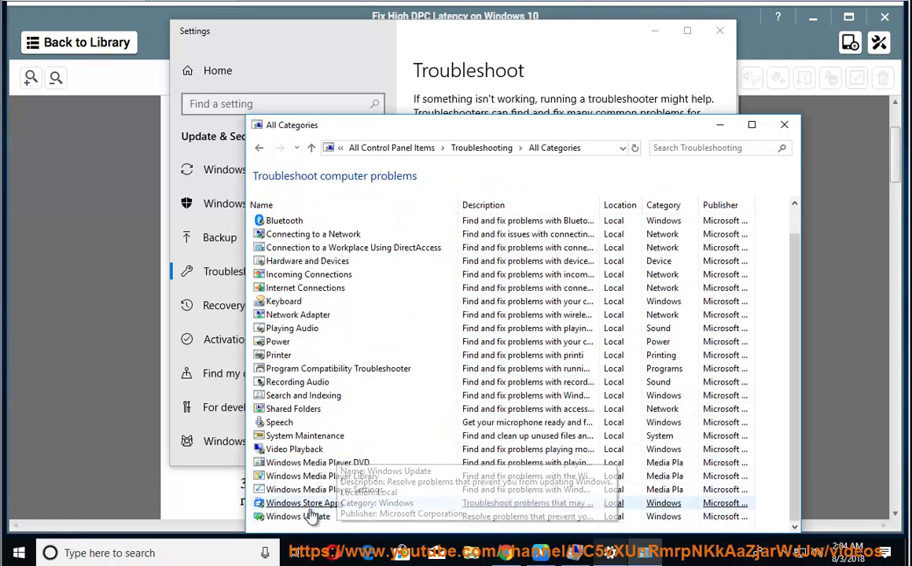
{"action": "left_click", "coordinate": [299, 435]}
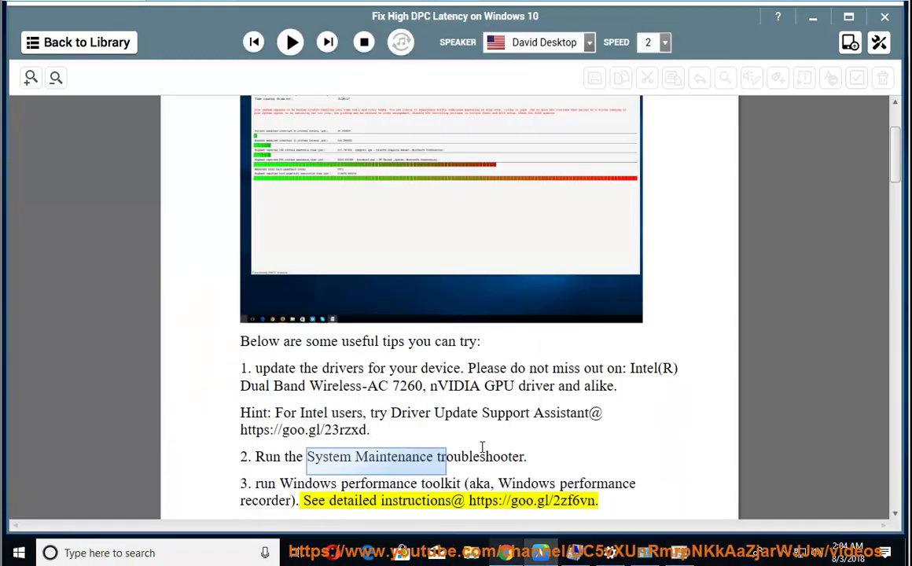
- Read the system file check, BCDEDIT dynamic-tick and power-option tips aloud, pausing at tip five
{"action": "left_click", "coordinate": [483, 447]}
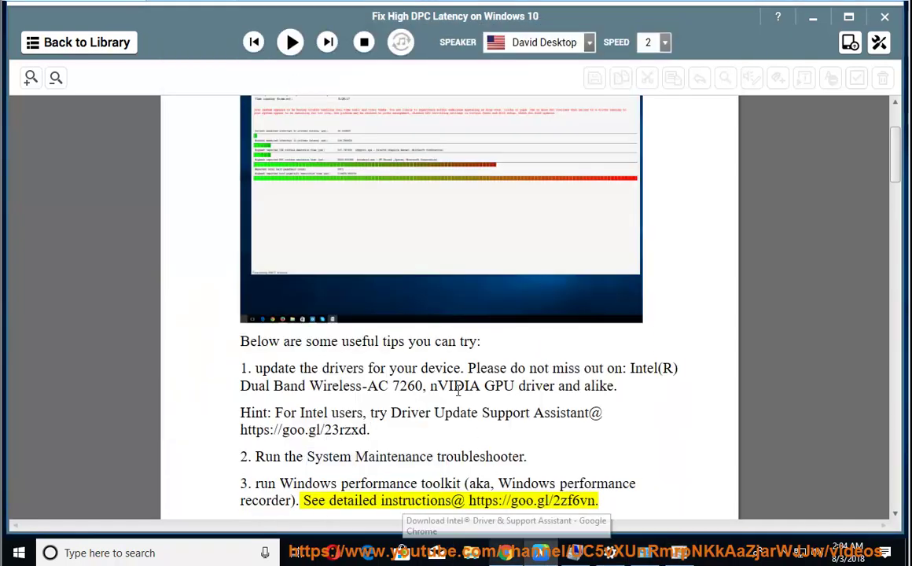
{"action": "left_click", "coordinate": [292, 44]}
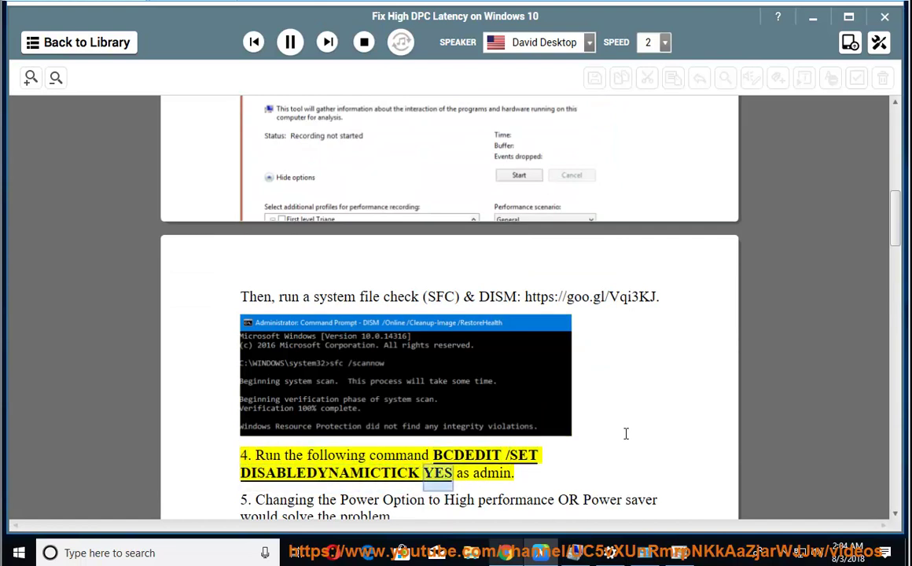
{"action": "left_click", "coordinate": [290, 41]}
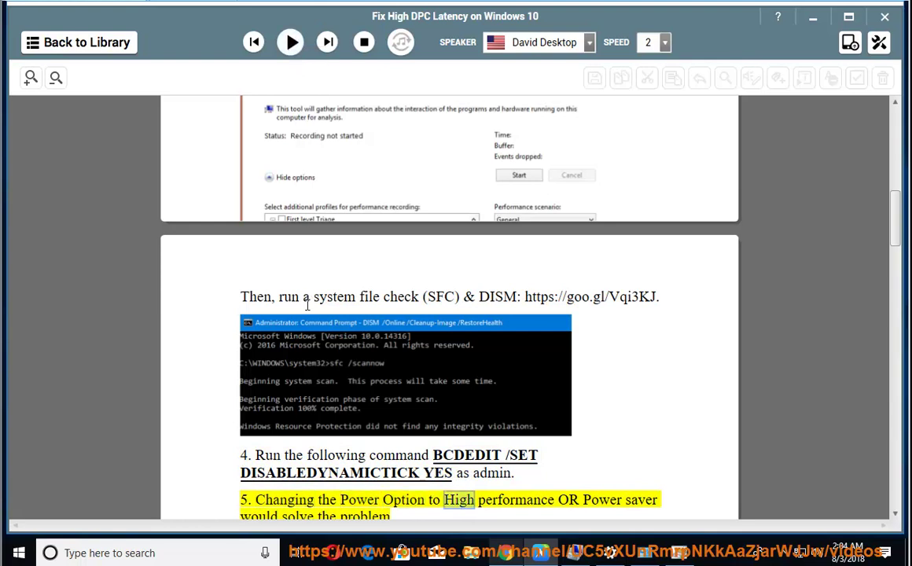
- Launch Command Prompt as administrator from a 'CMD' search and approve the prompt
{"action": "left_click", "coordinate": [149, 553]}
{"action": "type", "text": "CMD"}
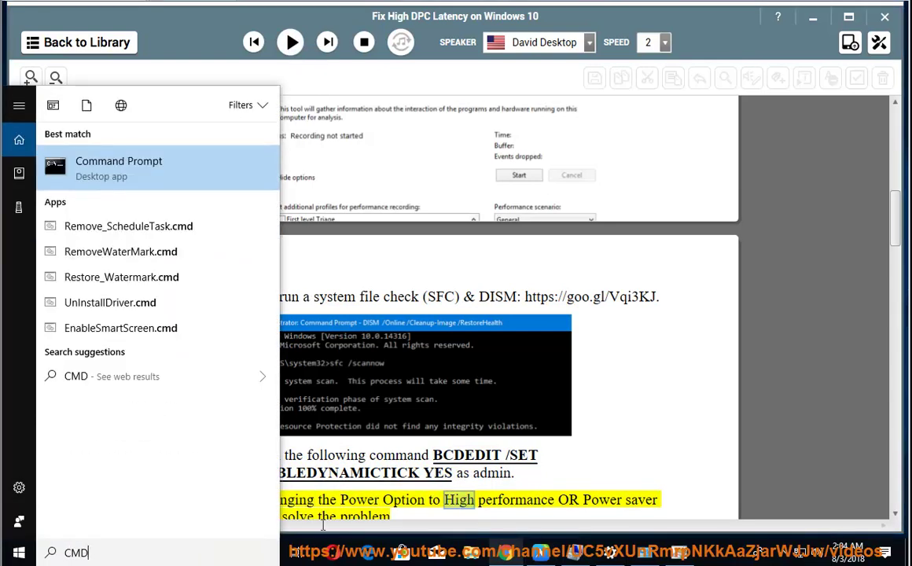
{"action": "right_click", "coordinate": [177, 175]}
{"action": "left_click", "coordinate": [191, 197]}
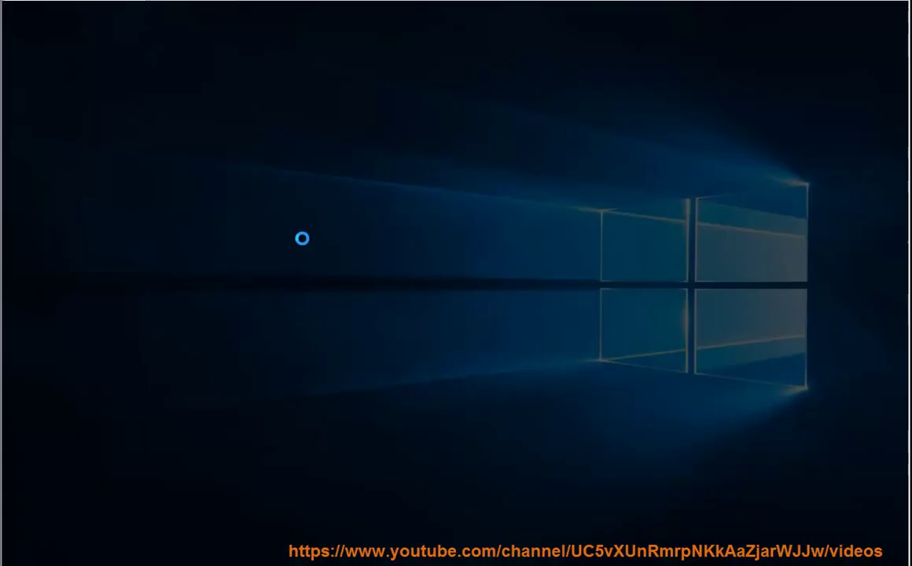
{"action": "left_click", "coordinate": [395, 366]}
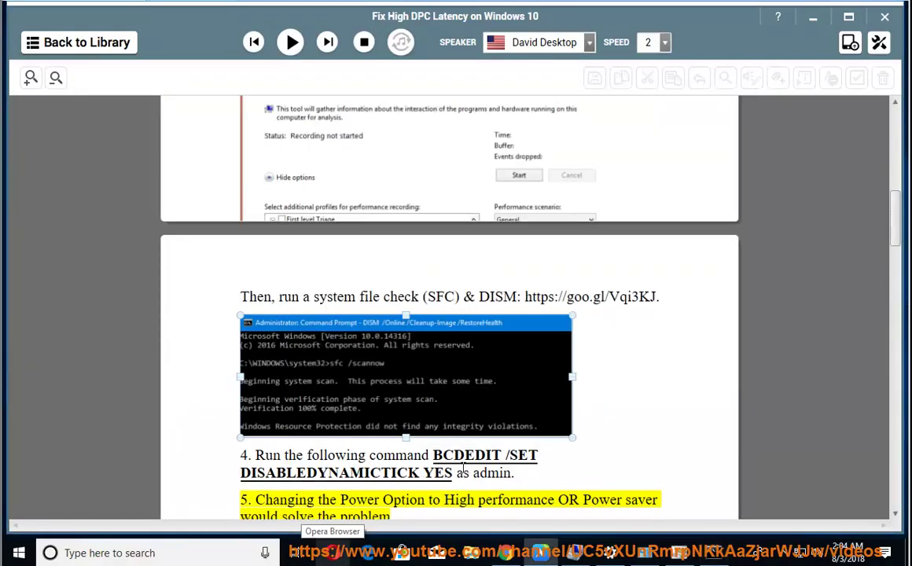
- Paste the guide's BCDEDIT /SET DISABLEDYNAMICTICK YES command at the prompt and note 'NOW PRESS ENTER...'
{"action": "left_click_drag", "start_coordinate": [455, 472], "coordinate": [434, 456]}
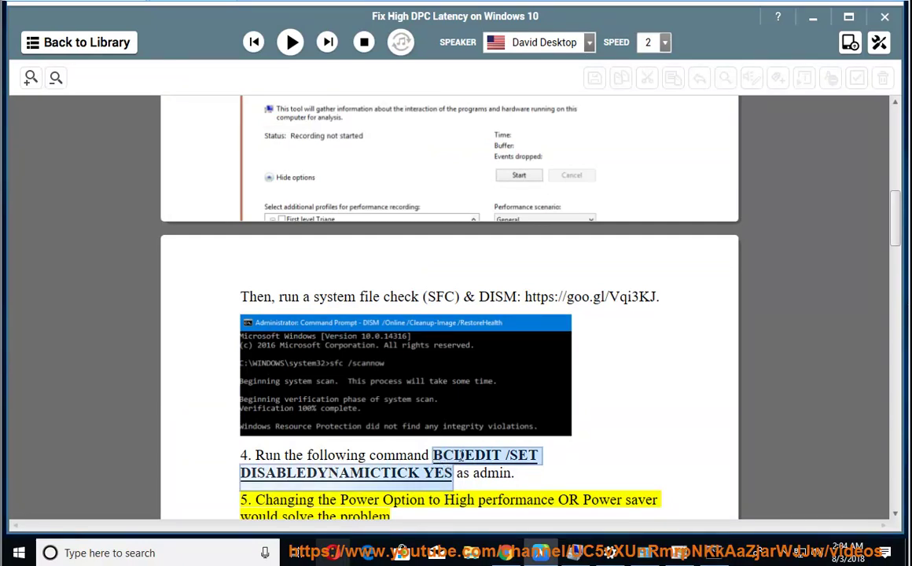
{"action": "right_click", "coordinate": [453, 456]}
{"action": "left_click", "coordinate": [472, 333]}
{"action": "left_click", "coordinate": [713, 560]}
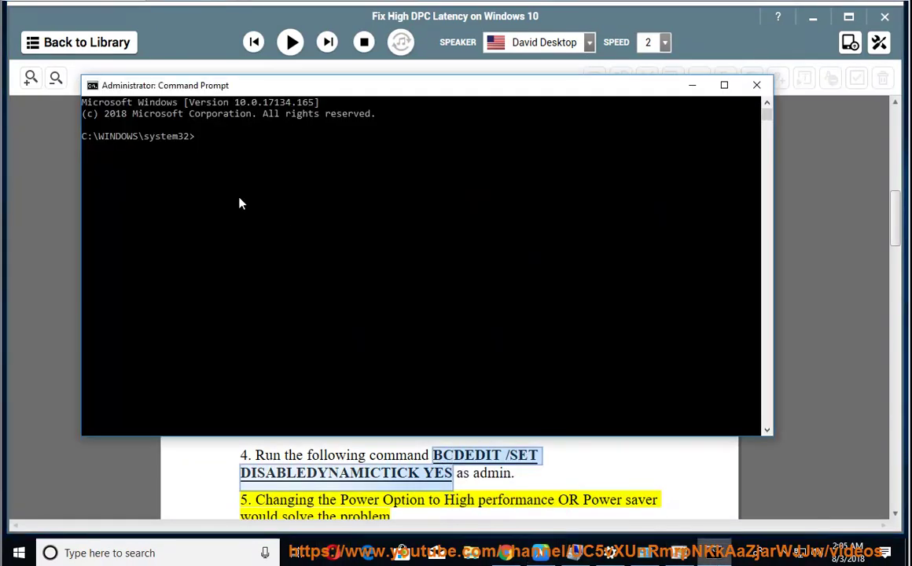
{"action": "right_click", "coordinate": [204, 156]}
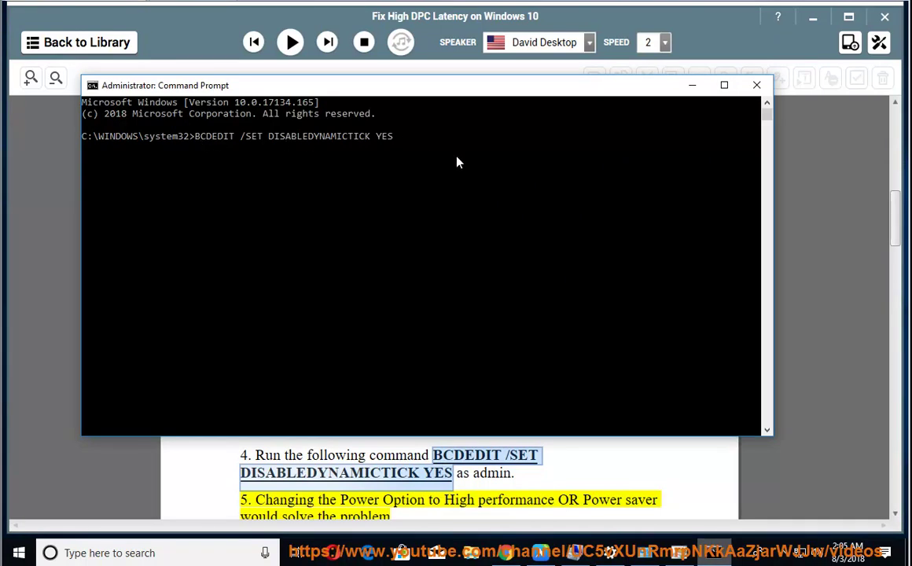
{"action": "type", "text": " NOW PRESS ENTE"}
{"action": "type", "text": "R..."}
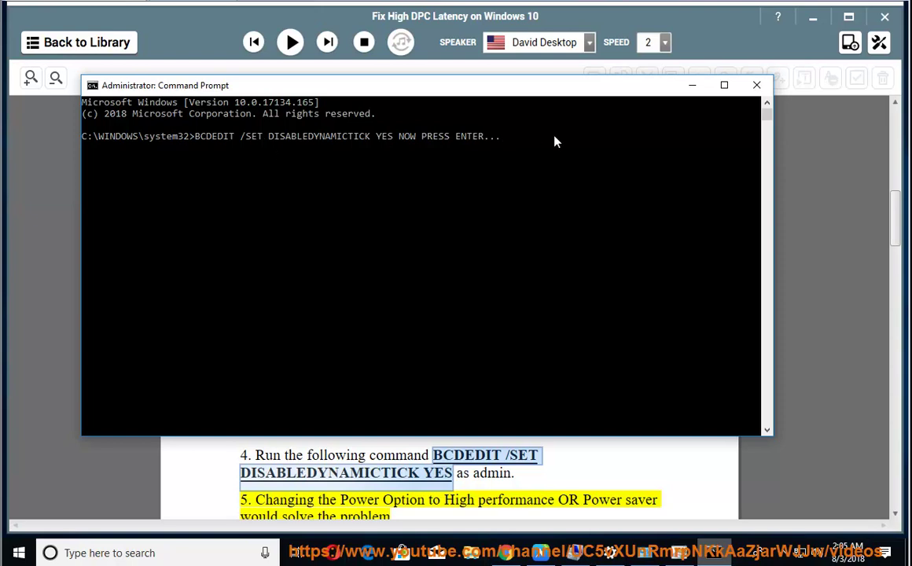
- Minimize Command Prompt and resume reading aloud from after step 4 toward tip six
{"action": "left_click", "coordinate": [692, 85]}
{"action": "left_click", "coordinate": [538, 475]}
{"action": "left_click", "coordinate": [290, 41]}
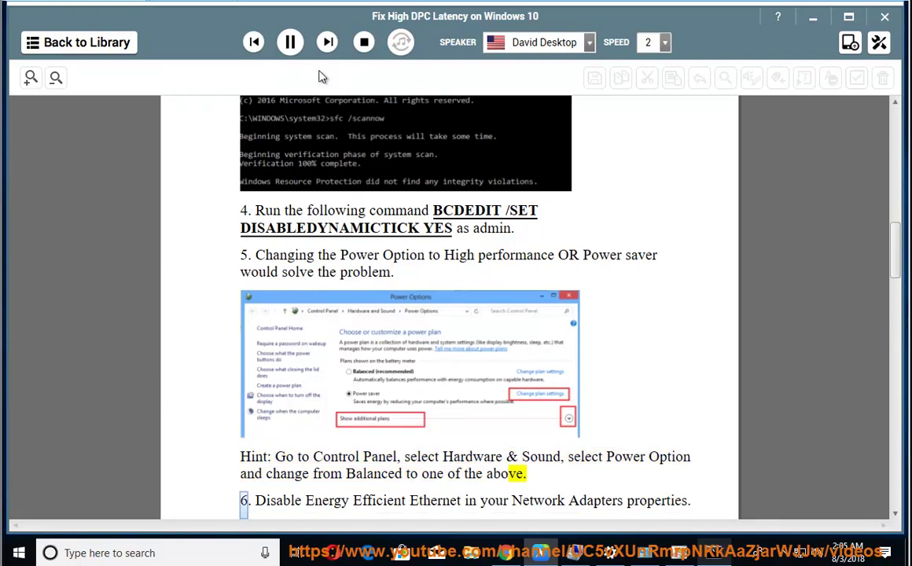
- Pause the read-aloud and open Power Options from the all Control Panel items list
{"action": "left_click", "coordinate": [290, 42]}
{"action": "left_click", "coordinate": [655, 555]}
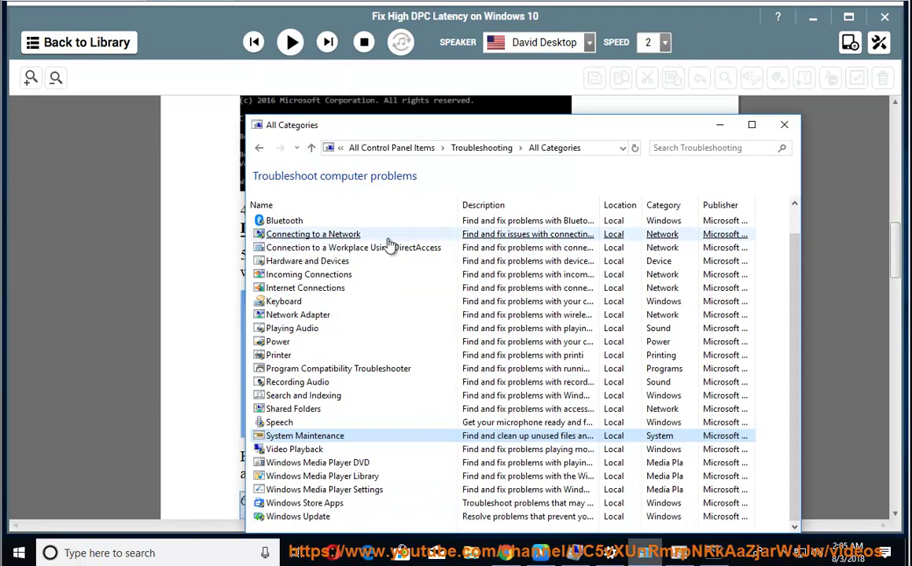
{"action": "left_click", "coordinate": [363, 148]}
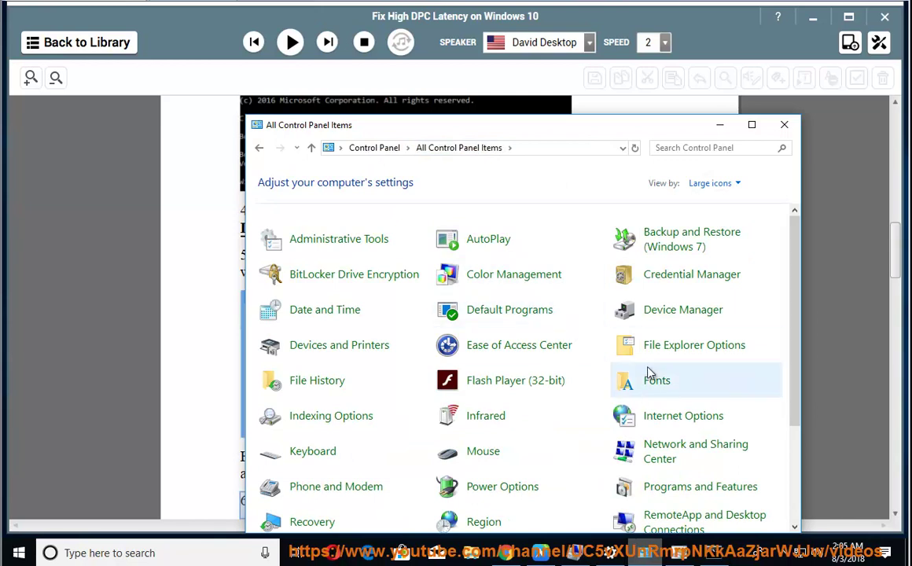
{"action": "left_click", "coordinate": [489, 490]}
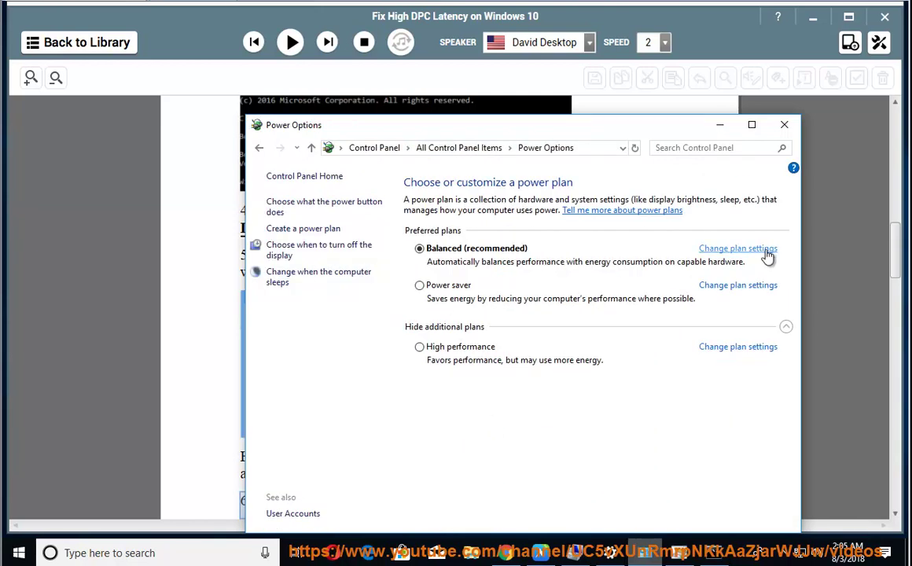
- Highlight step 5's power option instruction in the guide
{"action": "left_click", "coordinate": [169, 299]}
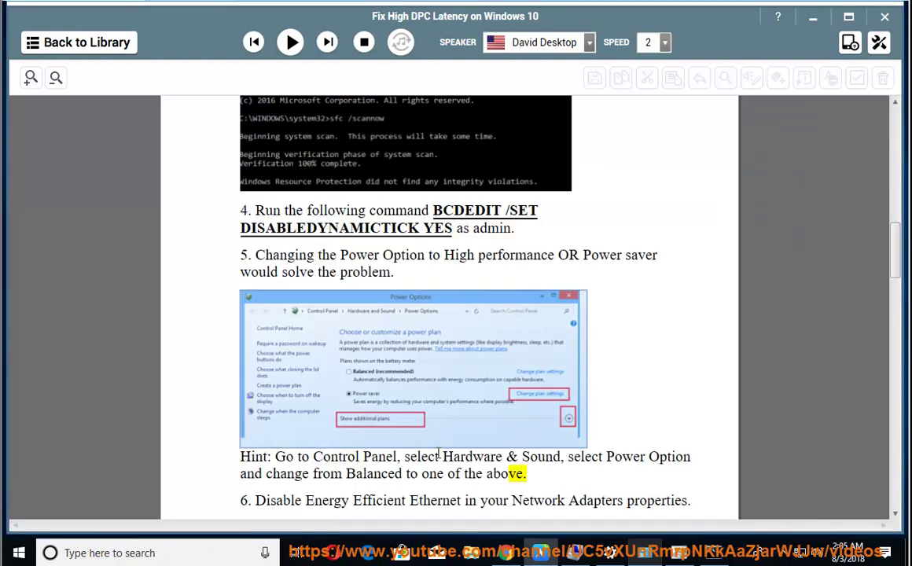
{"action": "left_click", "coordinate": [508, 461]}
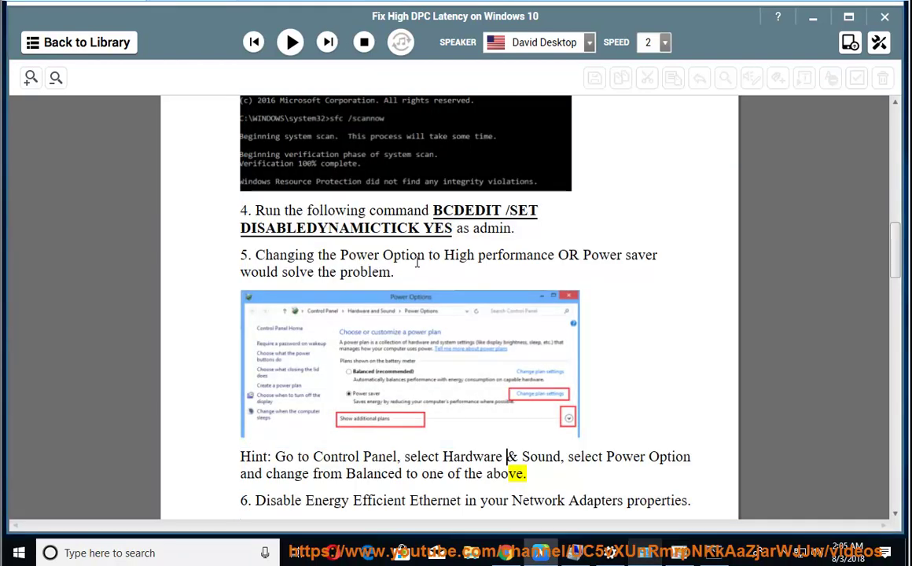
{"action": "left_click_drag", "start_coordinate": [340, 254], "coordinate": [618, 260]}
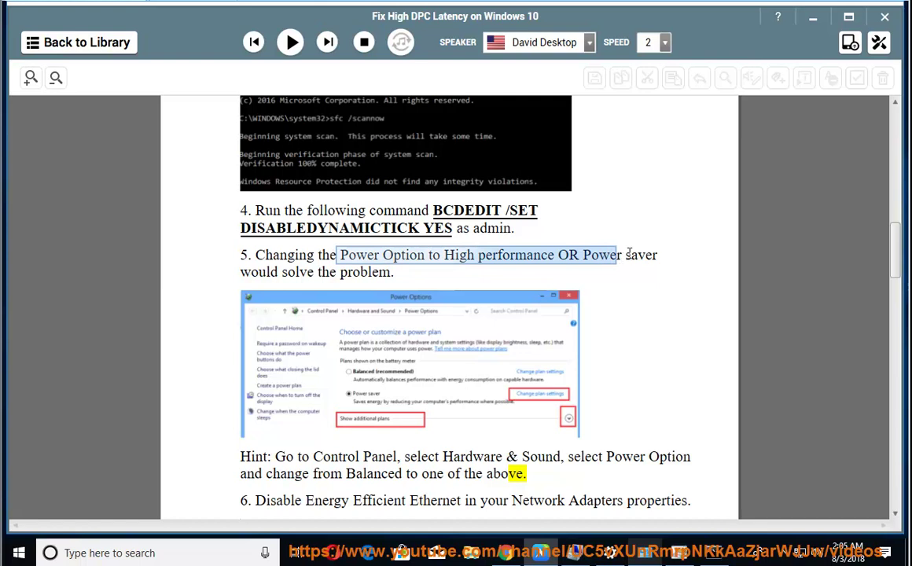
- Review the Power saver plan's settings and advanced power settings, then return to the plan list
{"action": "left_click", "coordinate": [655, 543]}
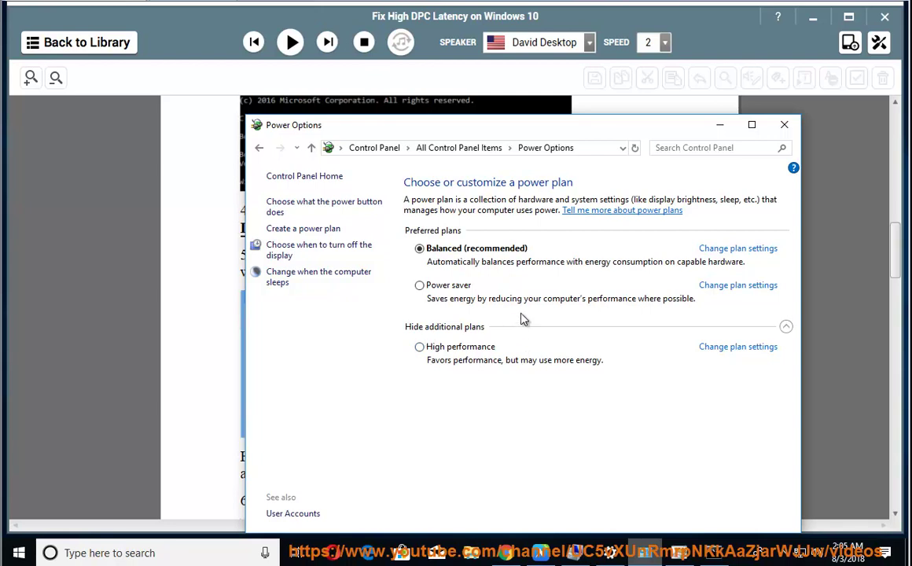
{"action": "left_click", "coordinate": [717, 286]}
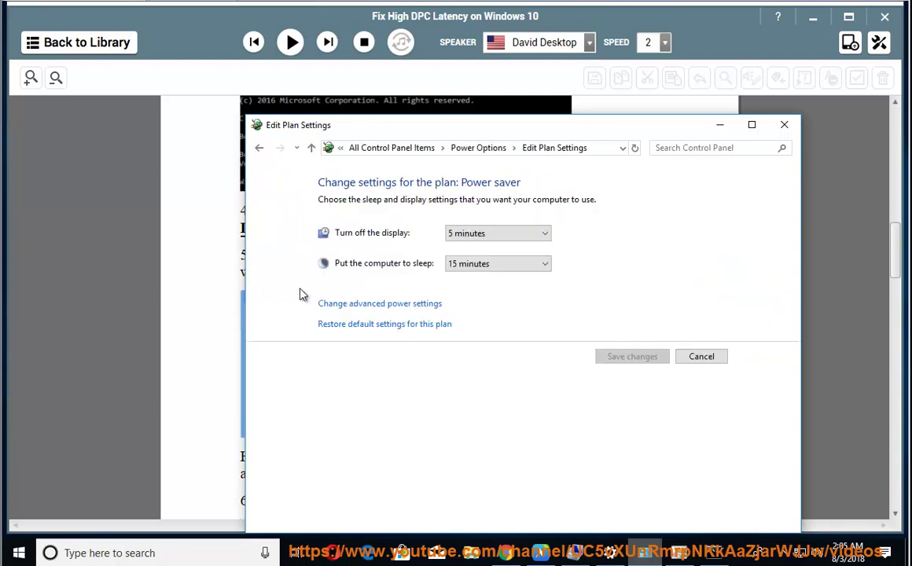
{"action": "left_click", "coordinate": [372, 306]}
{"action": "left_click", "coordinate": [260, 150]}
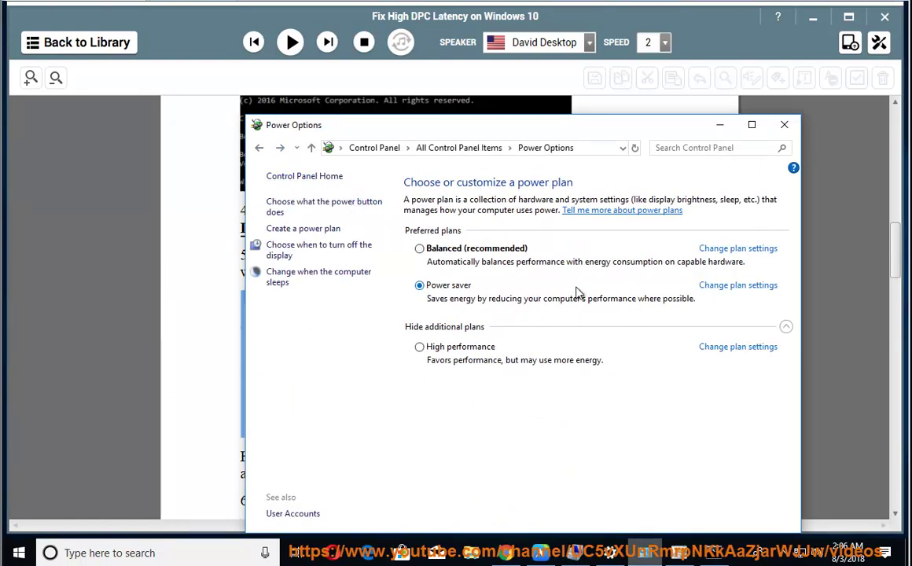
- Read tip six aloud, pause, highlight its Energy Efficient Ethernet instruction, and minimize NaturalReader
{"action": "left_click", "coordinate": [193, 408]}
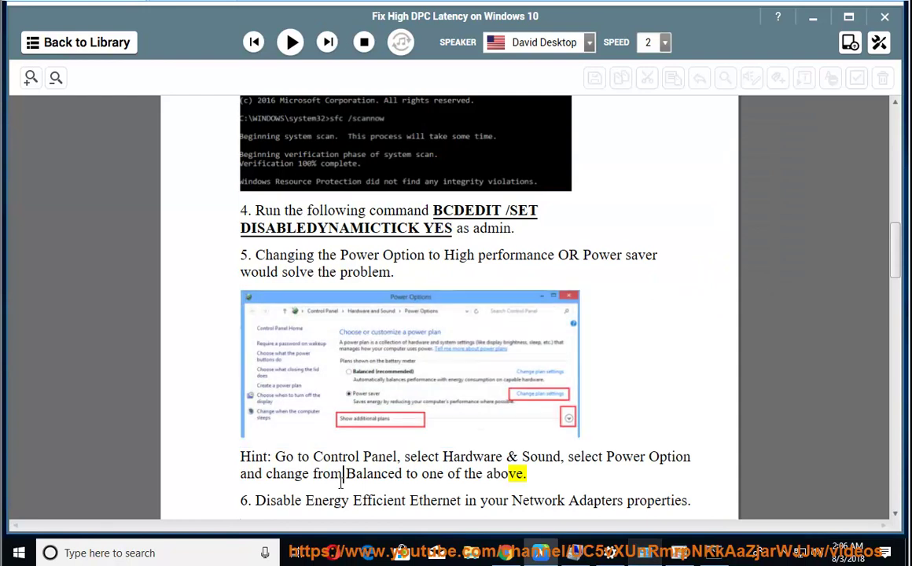
{"action": "left_click", "coordinate": [290, 42]}
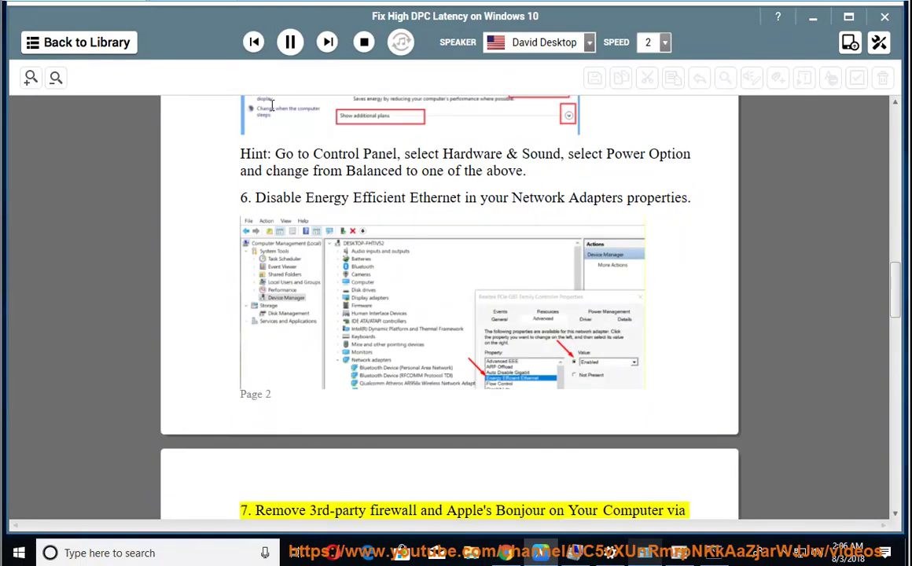
{"action": "left_click", "coordinate": [289, 45]}
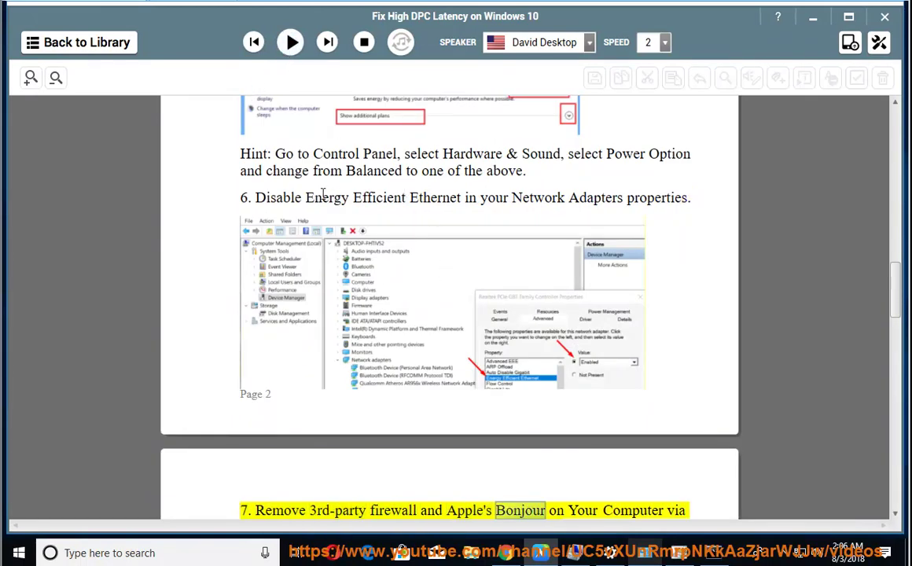
{"action": "left_click_drag", "start_coordinate": [306, 198], "coordinate": [689, 200]}
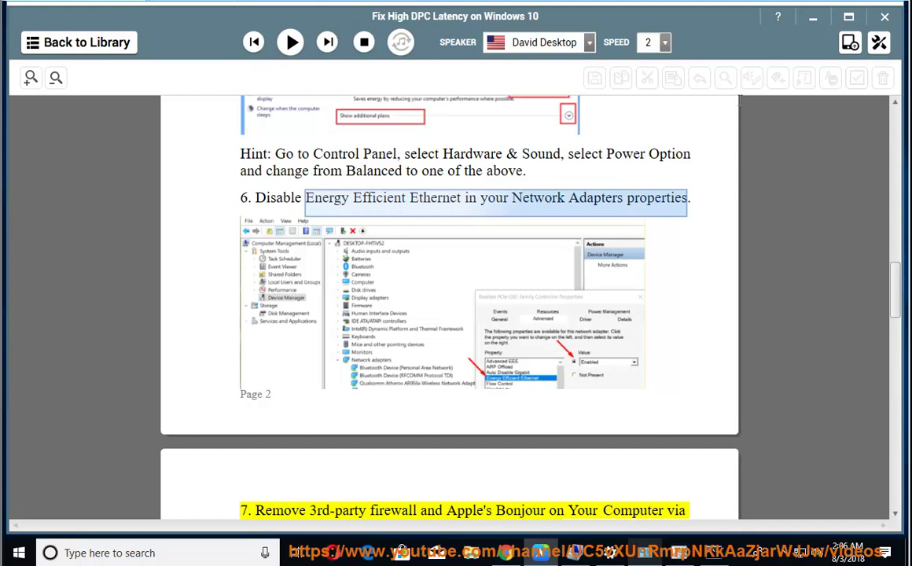
{"action": "left_click", "coordinate": [814, 19]}
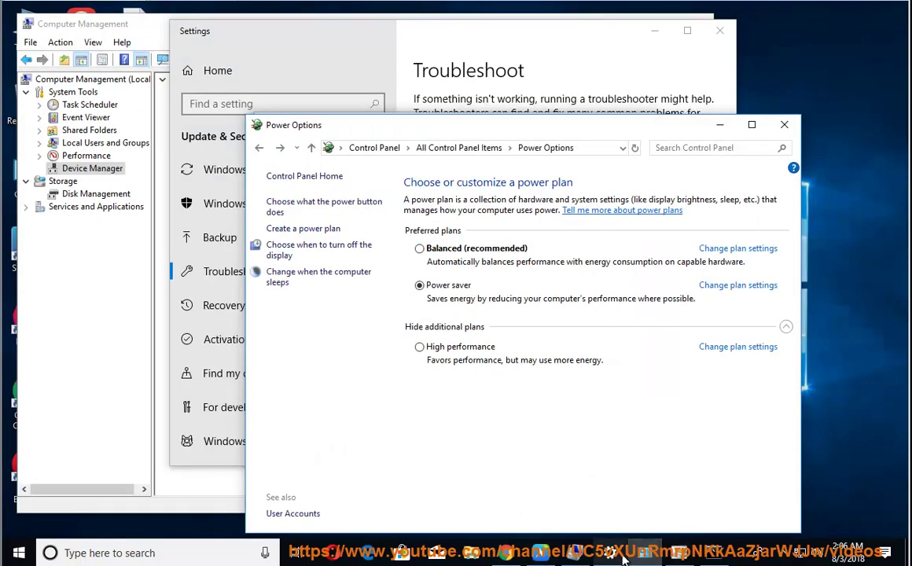
- Close the leftover Power Options, troubleshooter and Settings windows
{"action": "left_click", "coordinate": [784, 124]}
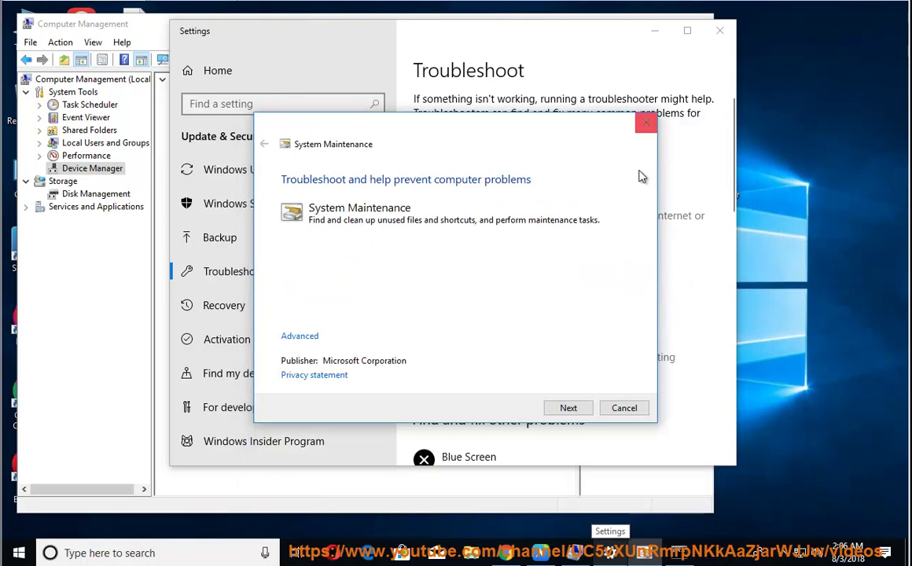
{"action": "left_click", "coordinate": [624, 408]}
{"action": "left_click", "coordinate": [718, 31]}
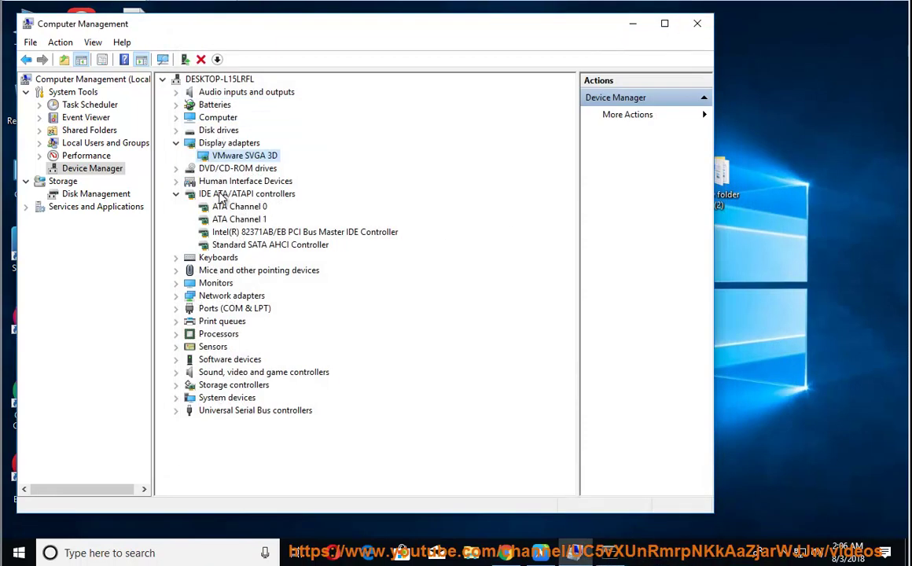
- Open the Intel 82574L adapter's Advanced properties under Network adapters and browse its values
{"action": "left_click", "coordinate": [176, 296]}
{"action": "left_click", "coordinate": [232, 308]}
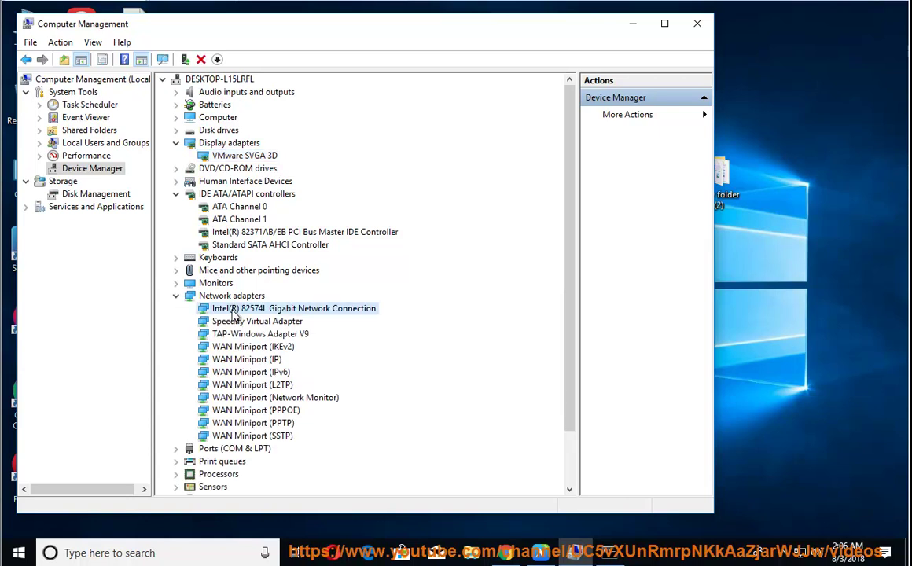
{"action": "right_click", "coordinate": [236, 309]}
{"action": "left_click", "coordinate": [280, 391]}
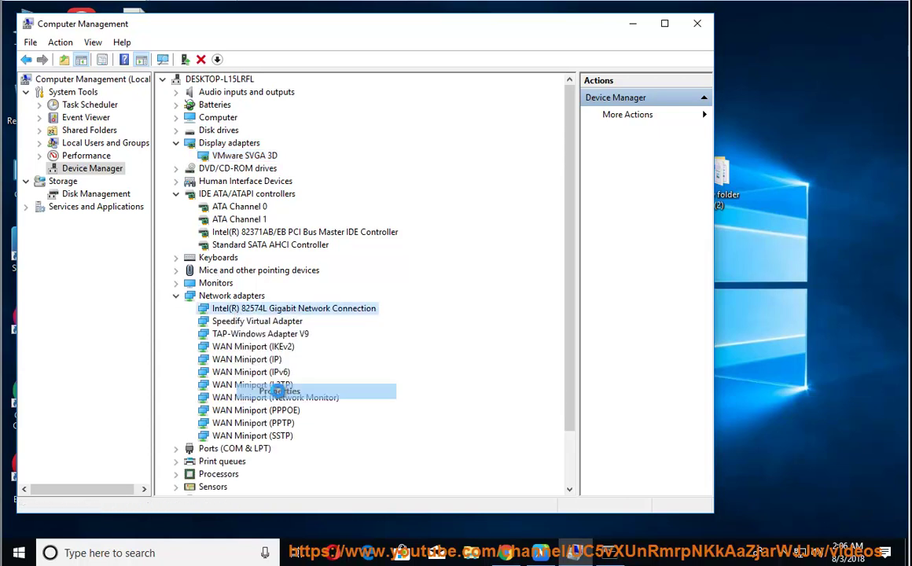
{"action": "left_click", "coordinate": [331, 144]}
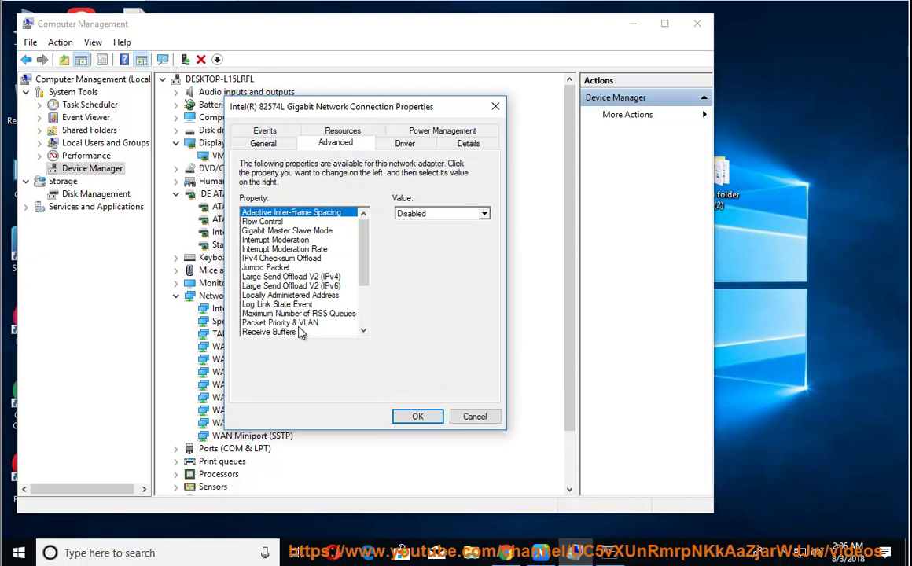
{"action": "scroll", "coordinate": [299, 331], "scroll_direction": "down", "scroll_amount": 2}
{"action": "scroll", "coordinate": [299, 331], "scroll_direction": "down", "scroll_amount": 1}
{"action": "scroll", "coordinate": [299, 331], "scroll_direction": "down", "scroll_amount": 1}
{"action": "scroll", "coordinate": [299, 331], "scroll_direction": "up", "scroll_amount": 3}
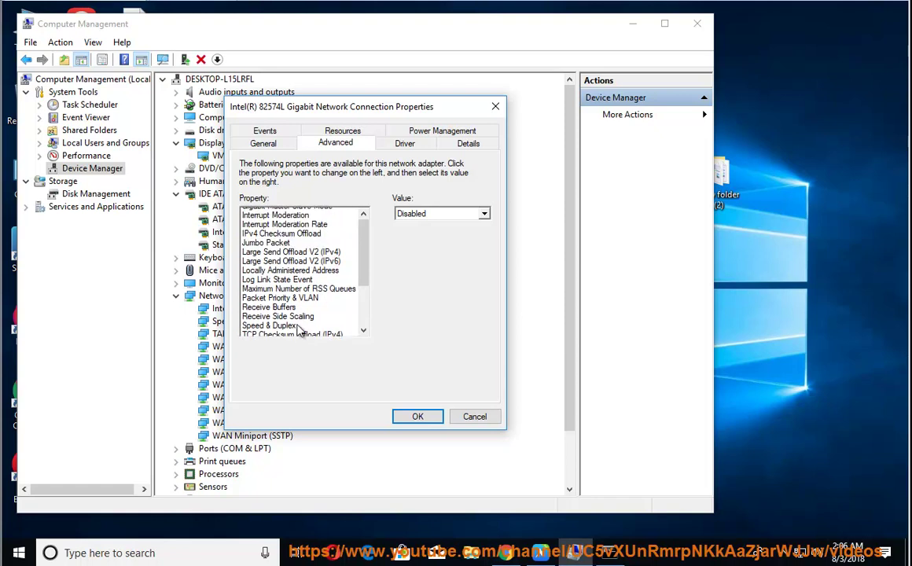
{"action": "scroll", "coordinate": [299, 331], "scroll_direction": "up", "scroll_amount": 1}
- Recheck step 6, then keep Adaptive Inter-Frame Spacing at Disabled and close the adapter properties
{"action": "left_click", "coordinate": [543, 552]}
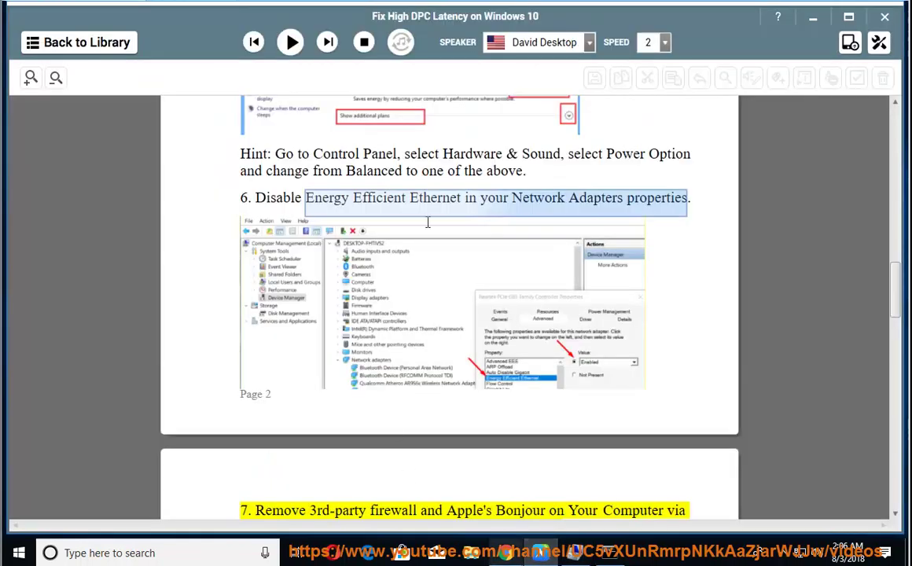
{"action": "double_click", "coordinate": [322, 198]}
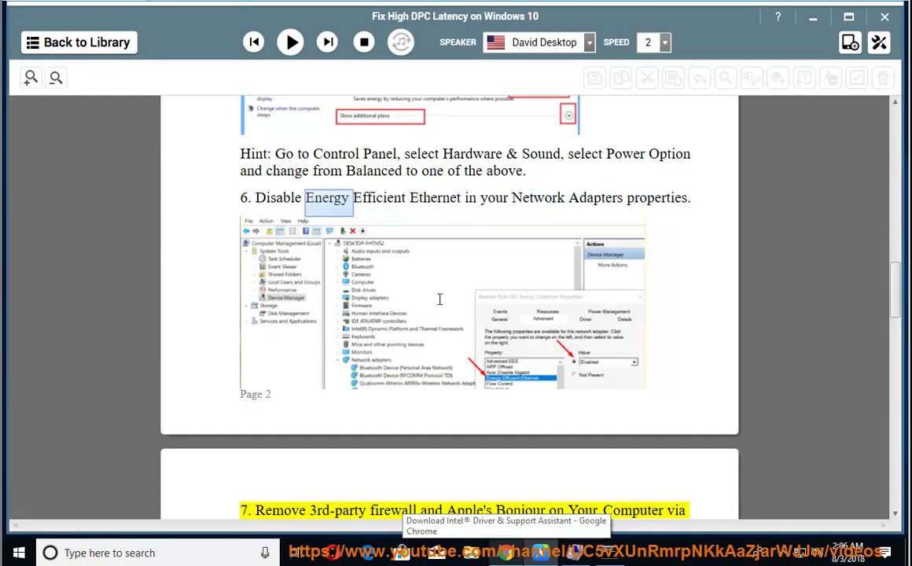
{"action": "left_click", "coordinate": [574, 552]}
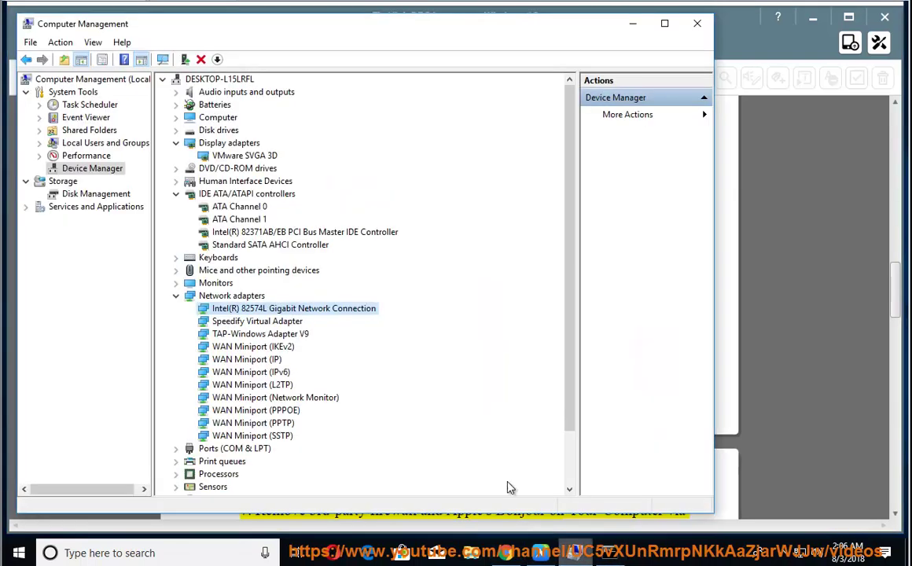
{"action": "right_click", "coordinate": [285, 314]}
{"action": "left_click", "coordinate": [324, 389]}
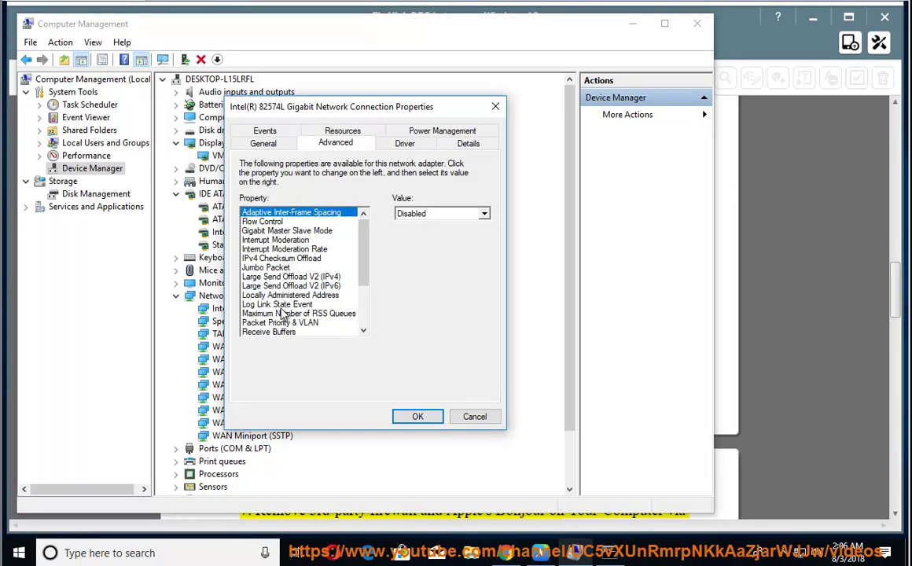
{"action": "left_click", "coordinate": [431, 214]}
{"action": "left_click", "coordinate": [291, 191]}
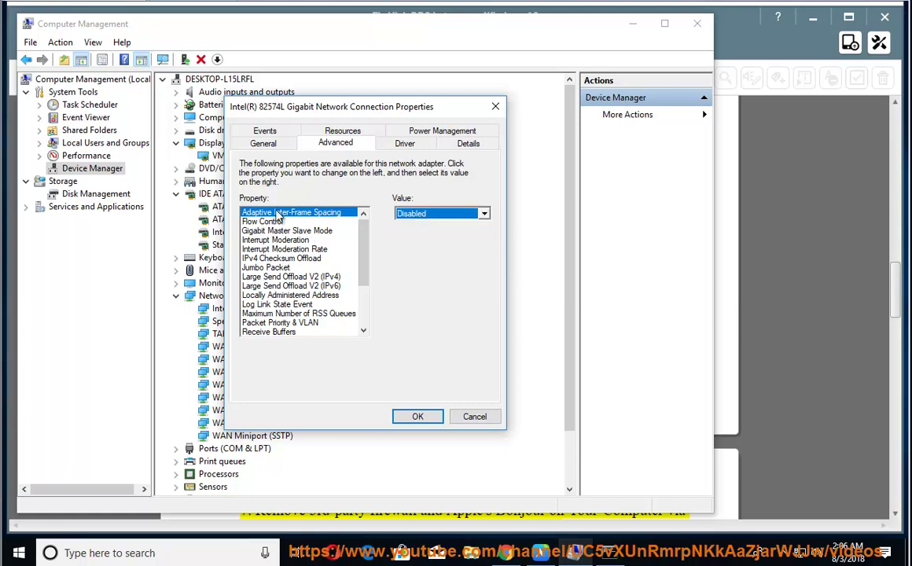
{"action": "left_click", "coordinate": [474, 416]}
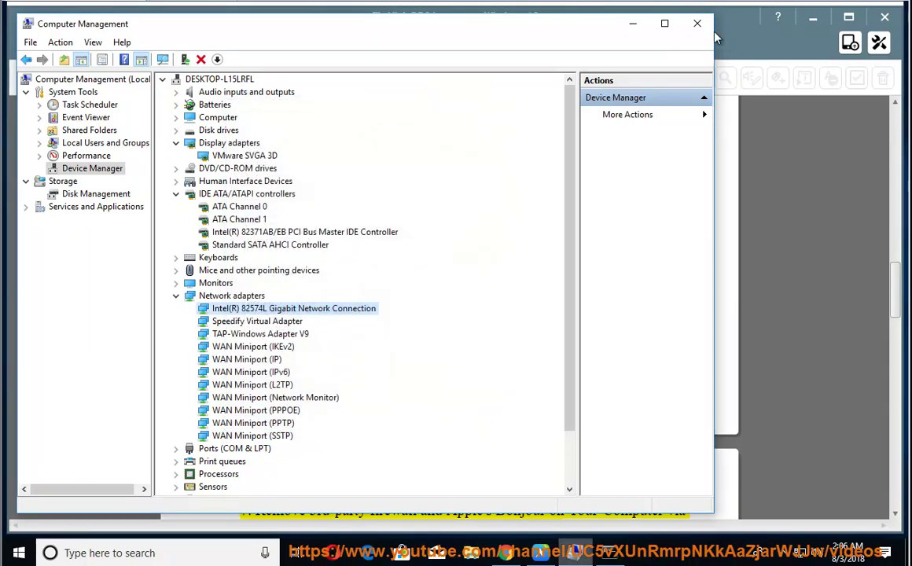
{"action": "left_click", "coordinate": [633, 25]}
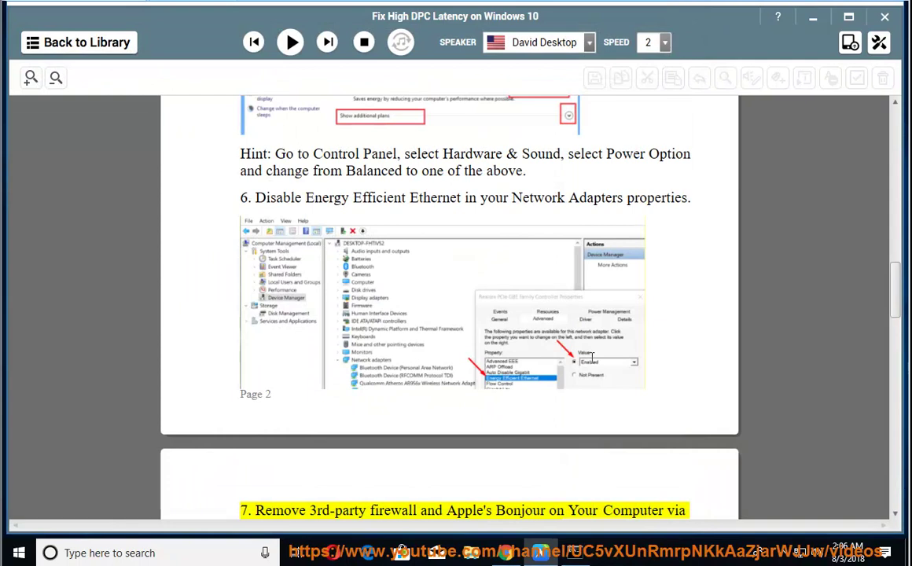
- Read tip seven aloud, pause, and highlight 'try disabling Windows Defender Firewall.'
{"action": "left_click", "coordinate": [290, 42]}
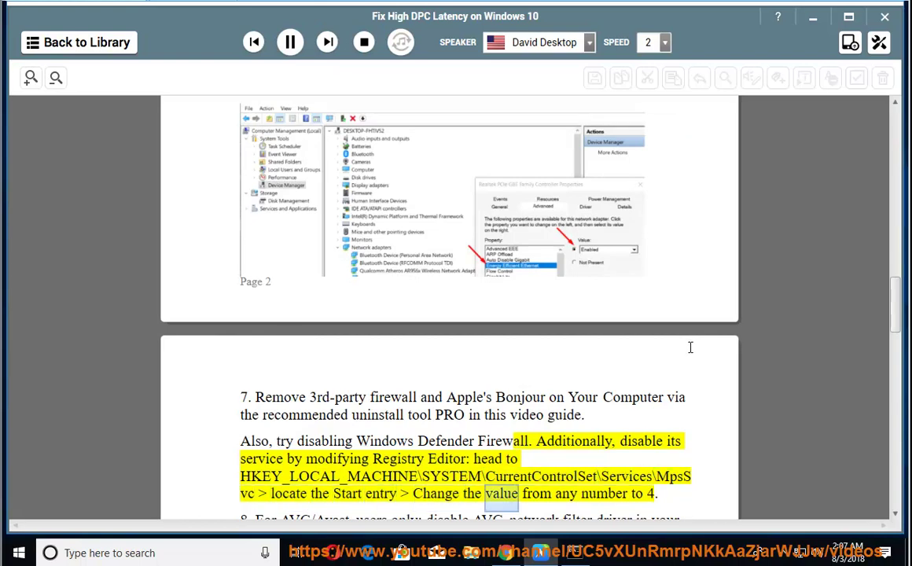
{"action": "left_click", "coordinate": [290, 42]}
{"action": "left_click_drag", "start_coordinate": [533, 430], "coordinate": [274, 432]}
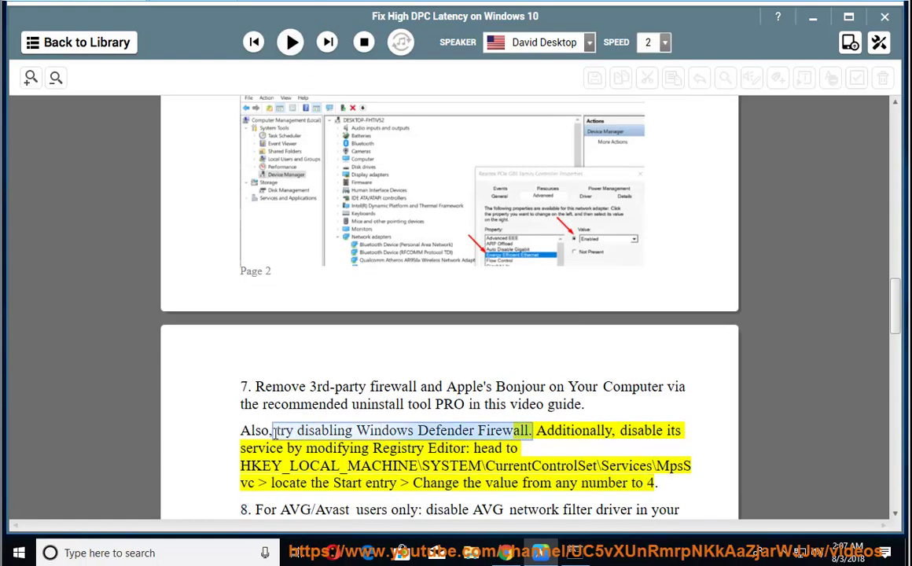
{"action": "left_click", "coordinate": [208, 546]}
- Search 'FIREWALL' and choose Turn off for private and public networks in Windows Defender Firewall
{"action": "type", "text": "FIREWALL"}
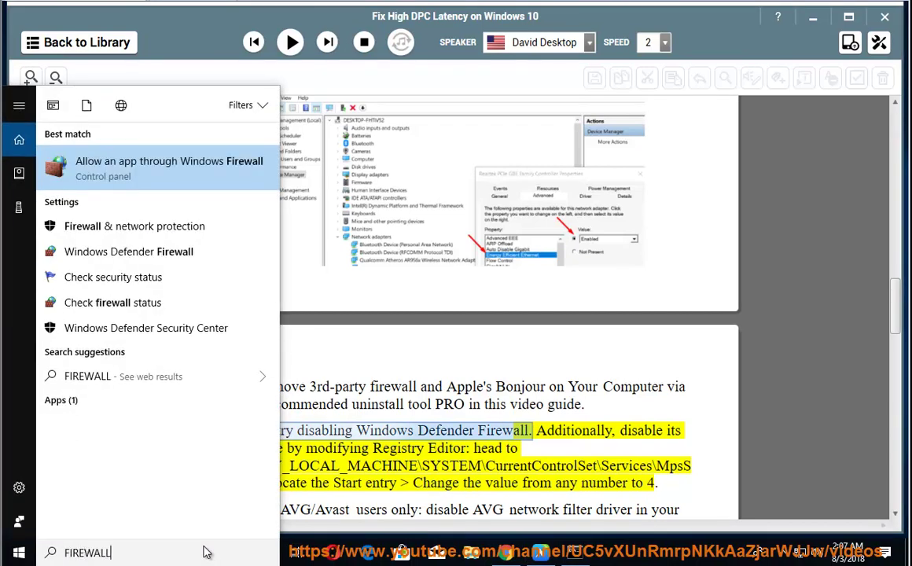
{"action": "left_click", "coordinate": [287, 171]}
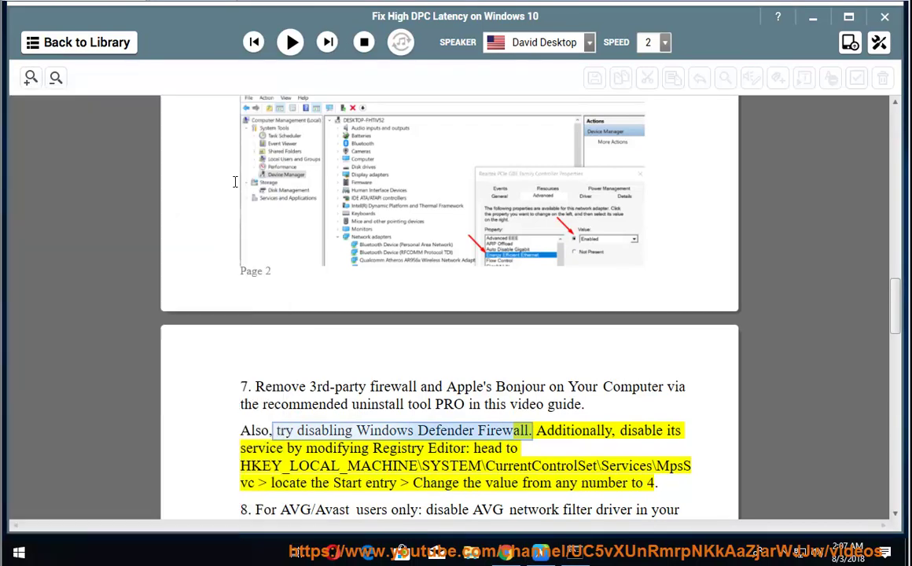
{"action": "left_click", "coordinate": [387, 149]}
{"action": "left_click", "coordinate": [321, 262]}
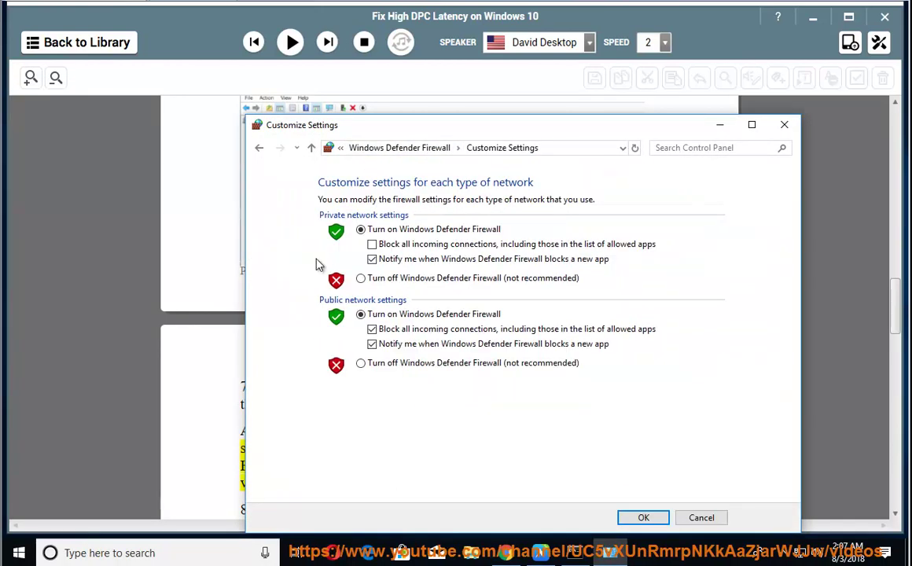
{"action": "left_click", "coordinate": [361, 280]}
{"action": "left_click", "coordinate": [364, 365]}
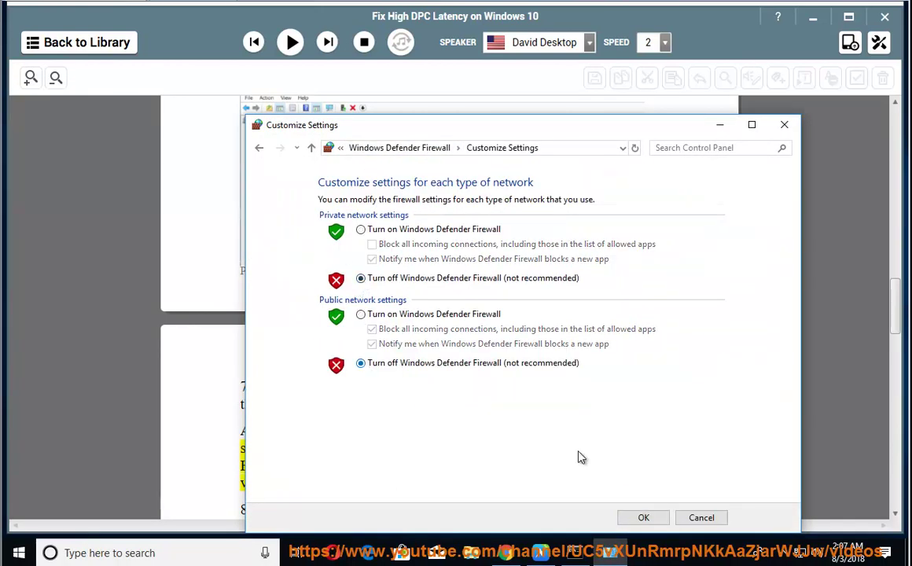
{"action": "left_click", "coordinate": [640, 516]}
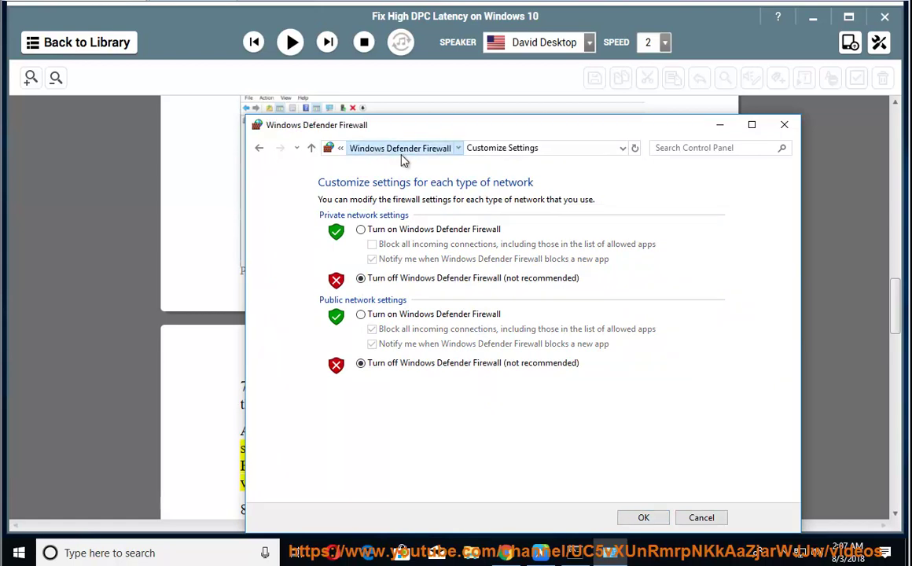
{"action": "left_click", "coordinate": [784, 124]}
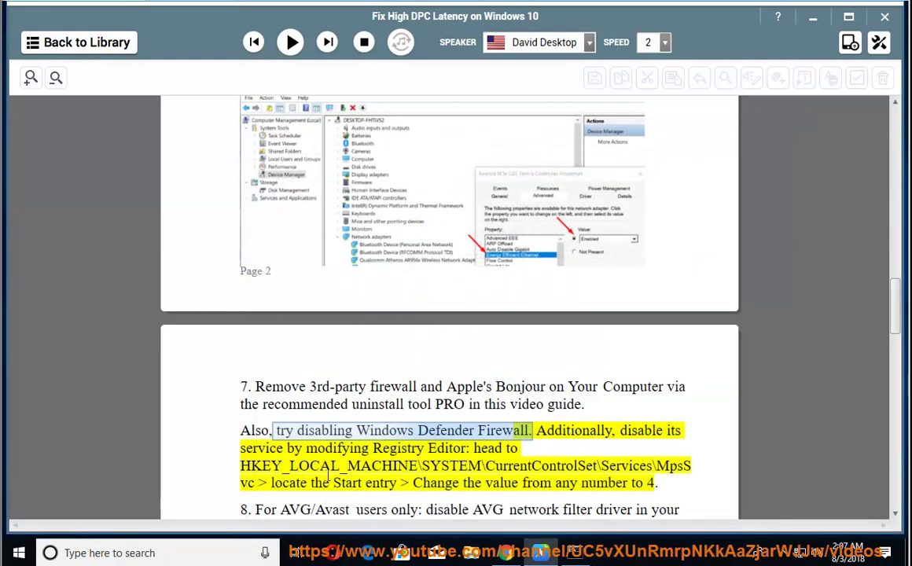
{"action": "left_click_drag", "start_coordinate": [245, 466], "coordinate": [245, 486]}
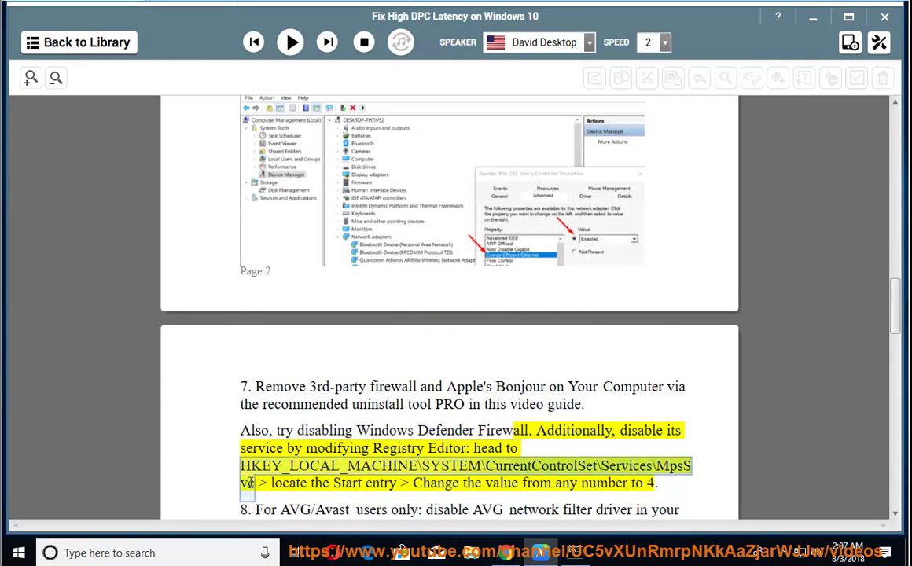
{"action": "right_click", "coordinate": [250, 483]}
{"action": "left_click", "coordinate": [275, 331]}
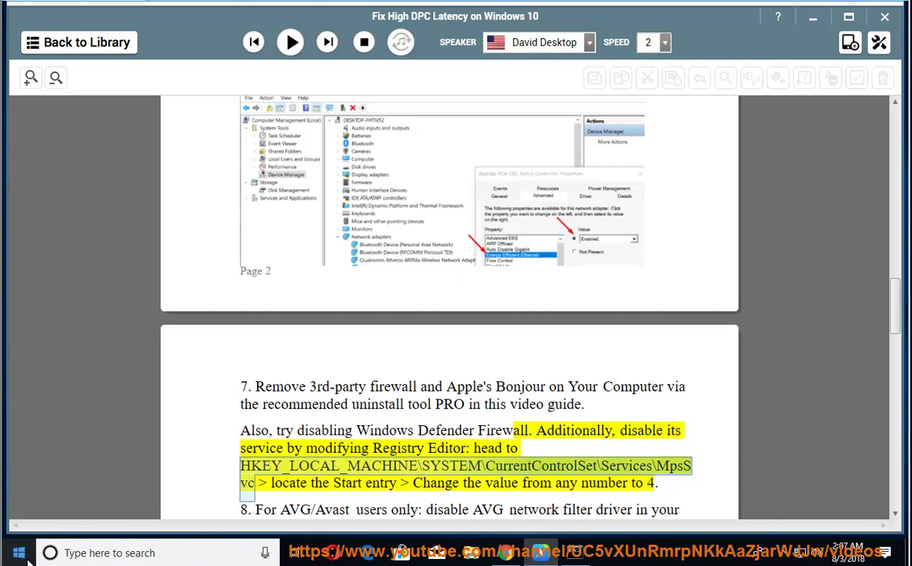
{"action": "key", "text": "super+r"}
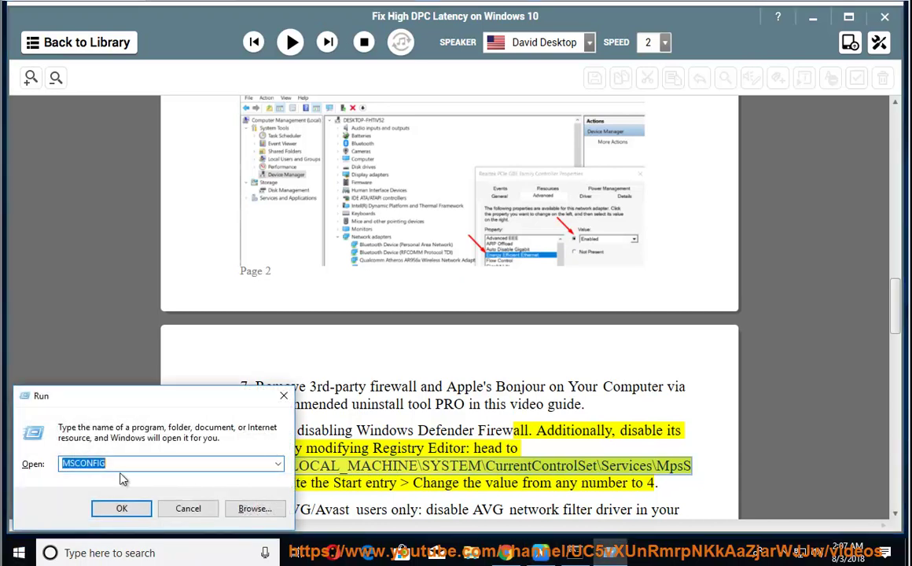
{"action": "left_click", "coordinate": [278, 464]}
{"action": "left_click", "coordinate": [171, 333]}
{"action": "left_click", "coordinate": [132, 510]}
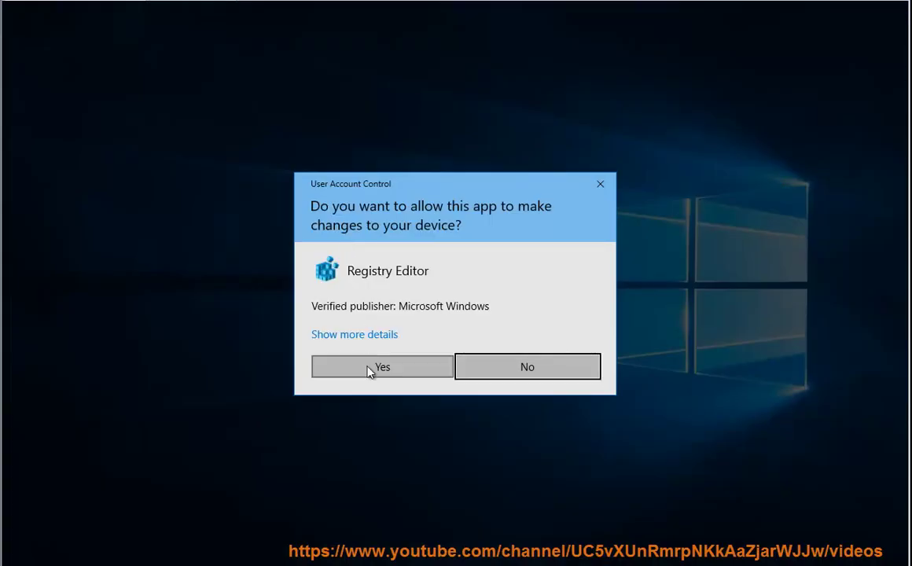
{"action": "left_click", "coordinate": [368, 371]}
{"action": "left_click", "coordinate": [217, 88]}
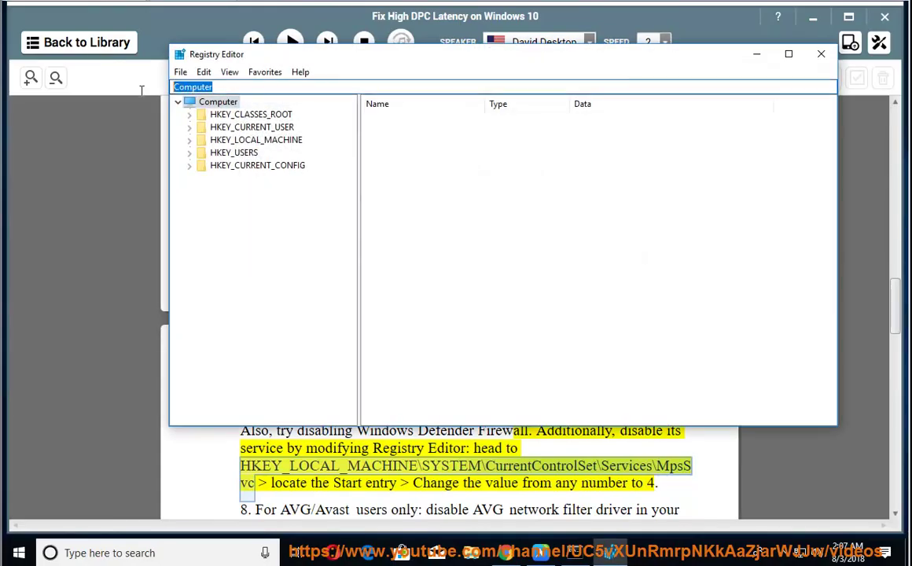
{"action": "key", "text": "BackSpace"}
{"action": "right_click", "coordinate": [230, 88]}
{"action": "left_click", "coordinate": [260, 147]}
{"action": "key", "text": "Return"}
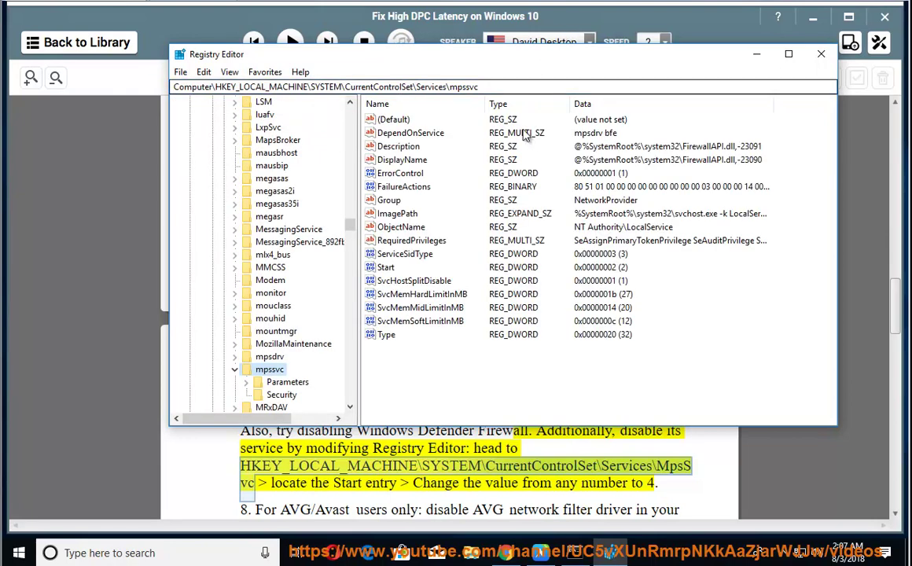
{"action": "left_click", "coordinate": [389, 268]}
{"action": "double_click", "coordinate": [390, 269]}
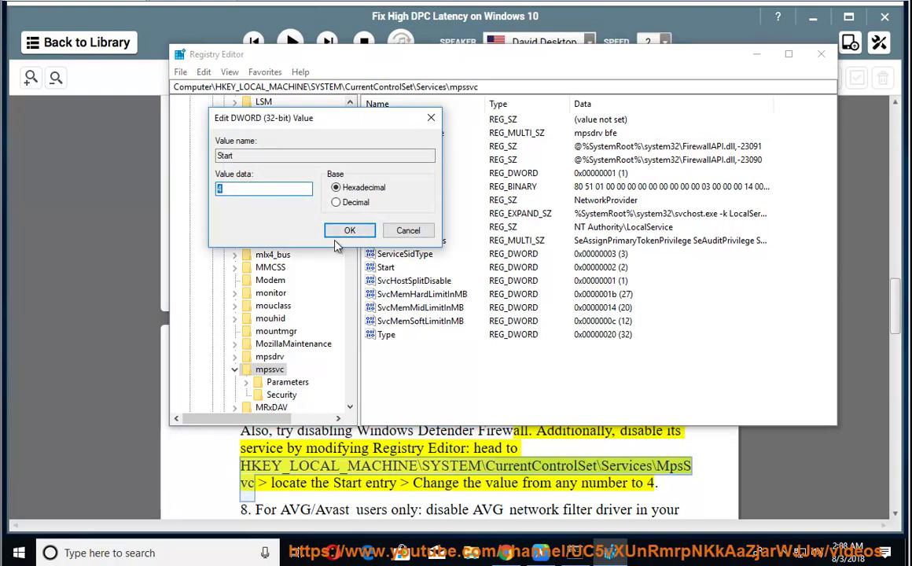
{"action": "left_click", "coordinate": [411, 231]}
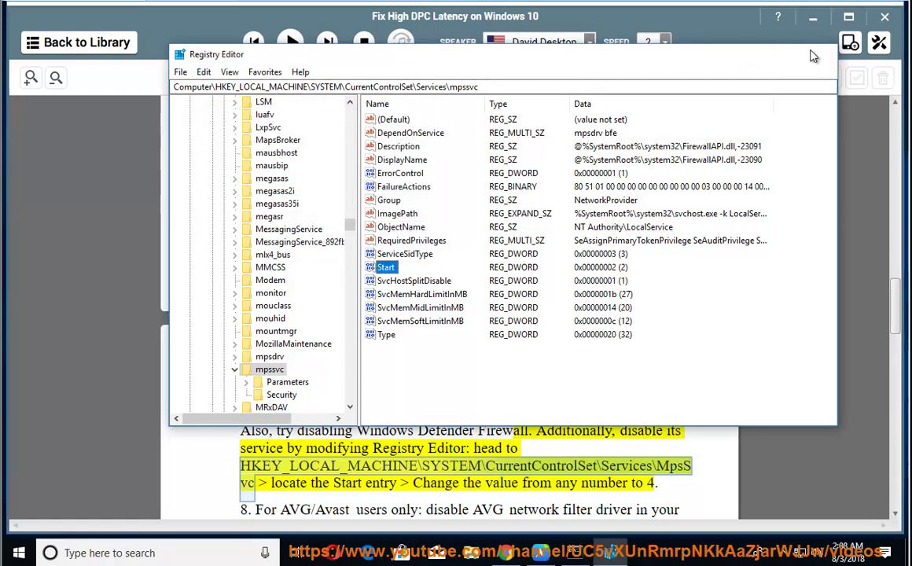
{"action": "left_click", "coordinate": [821, 54]}
- Play the guide through step 8 and pause at step 9 on disabling IPv6
{"action": "left_click", "coordinate": [290, 42]}
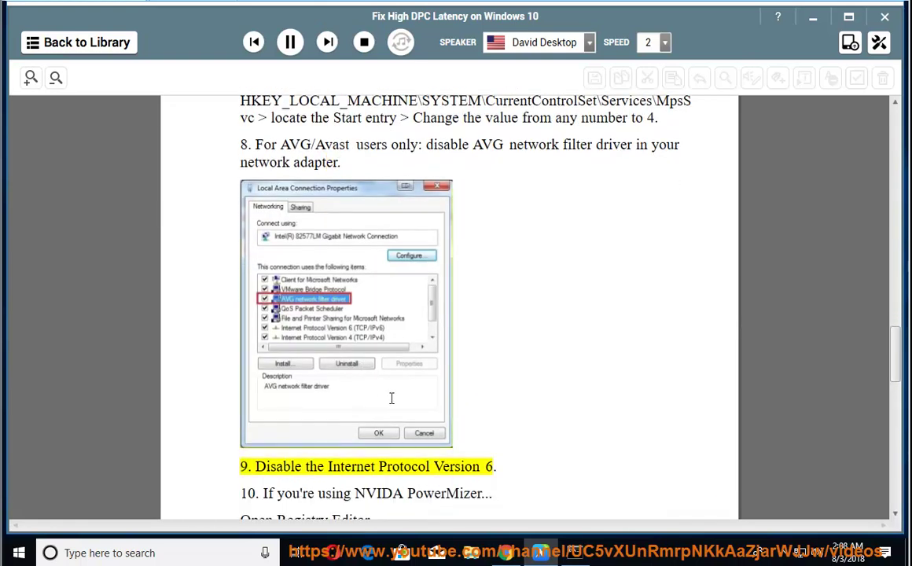
{"action": "left_click", "coordinate": [290, 42]}
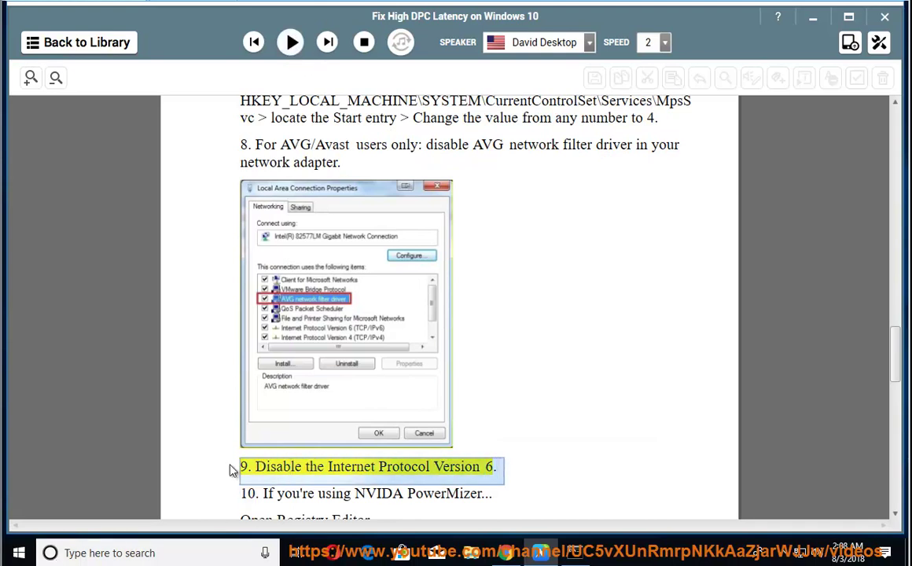
- Open the Ethernet0 connection's properties via Control Panel's Network and Sharing Center
{"action": "left_click", "coordinate": [131, 554]}
{"action": "type", "text": "CON"}
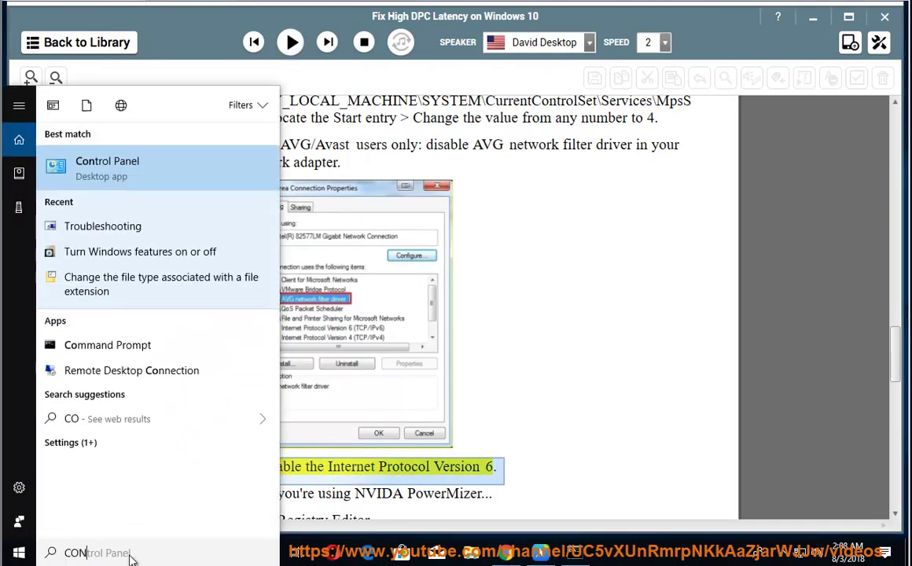
{"action": "left_click", "coordinate": [152, 163]}
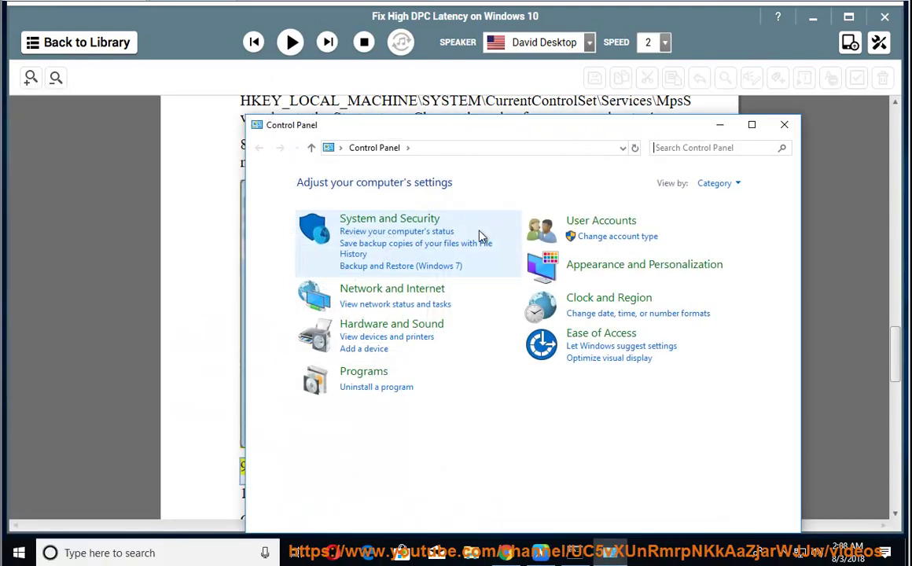
{"action": "left_click", "coordinate": [395, 291]}
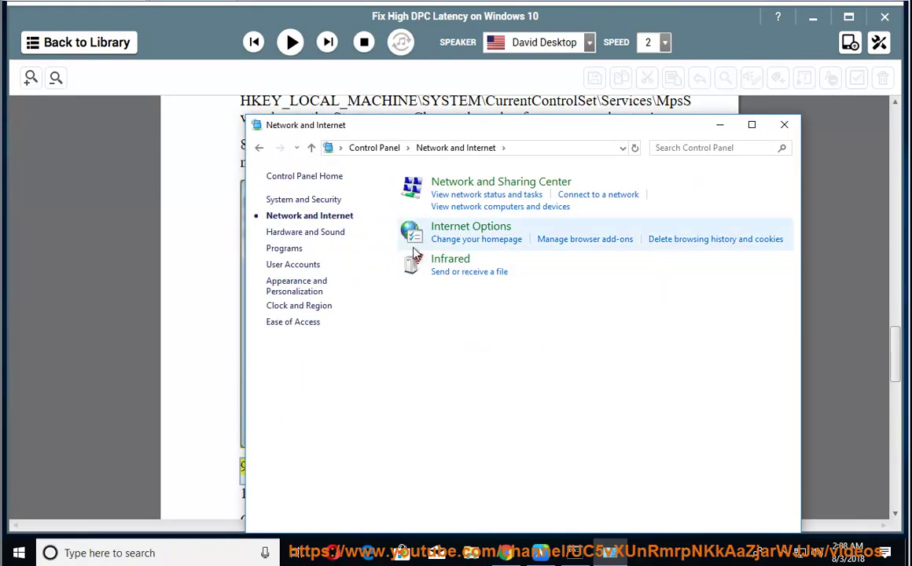
{"action": "left_click", "coordinate": [440, 195]}
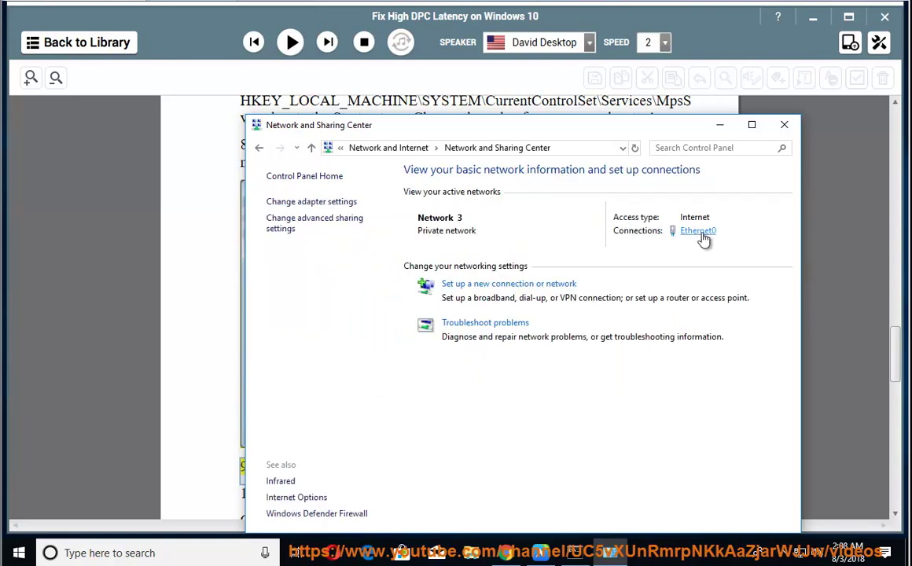
{"action": "left_click", "coordinate": [698, 230]}
{"action": "left_click", "coordinate": [391, 395]}
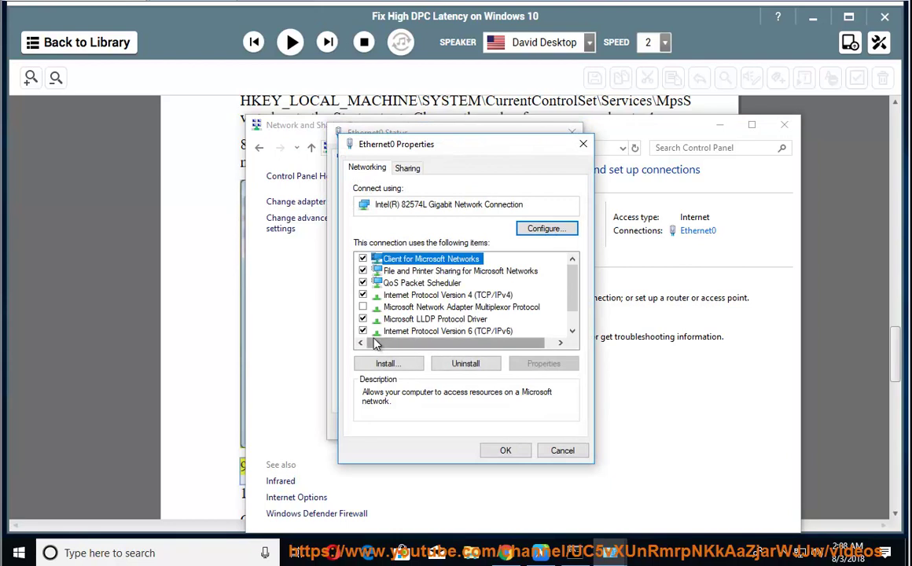
- Uncheck Internet Protocol Version 6, save, close the network windows, and resume reading
{"action": "left_click", "coordinate": [480, 331]}
{"action": "key", "text": "space"}
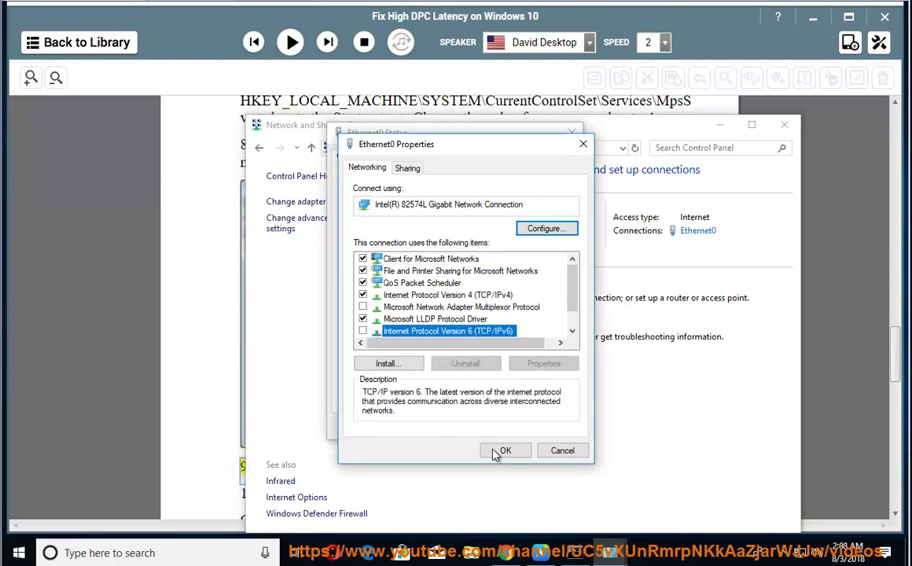
{"action": "left_click", "coordinate": [499, 452]}
{"action": "left_click", "coordinate": [547, 426]}
{"action": "left_click", "coordinate": [719, 123]}
{"action": "left_click", "coordinate": [302, 52]}
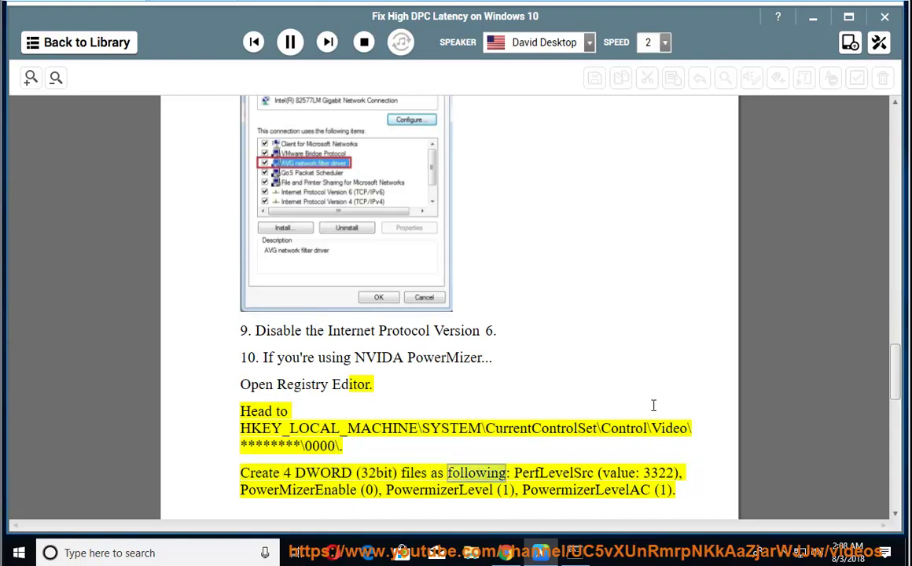
- Keep the read-aloud going and scroll down through step 10's PowerMizer registry values
{"action": "scroll", "coordinate": [672, 409], "scroll_direction": "down", "scroll_amount": 1}
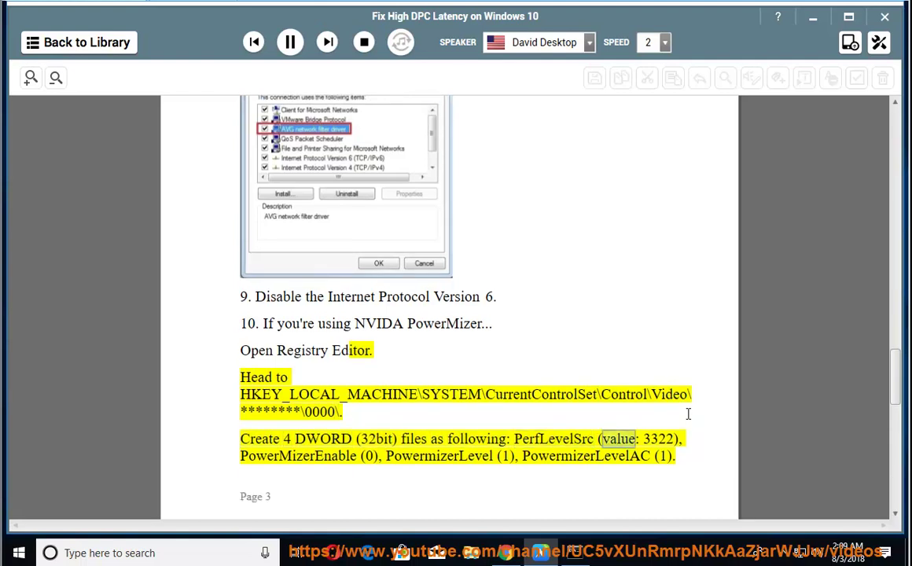